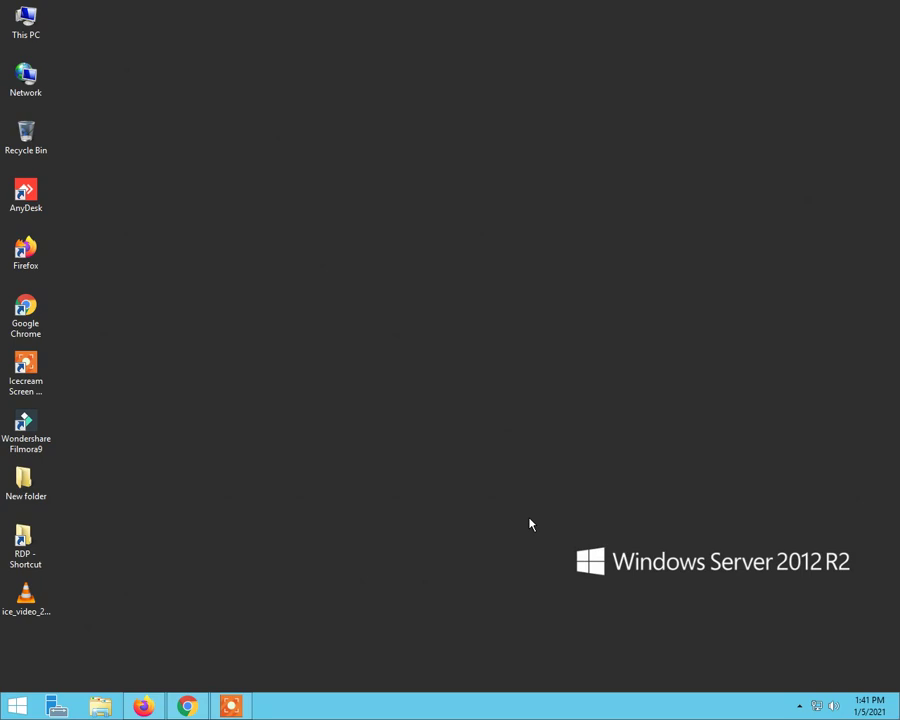
Open Remote Desktop Connection by running mstsc
right_click(12, 700)
left_click(45, 655)
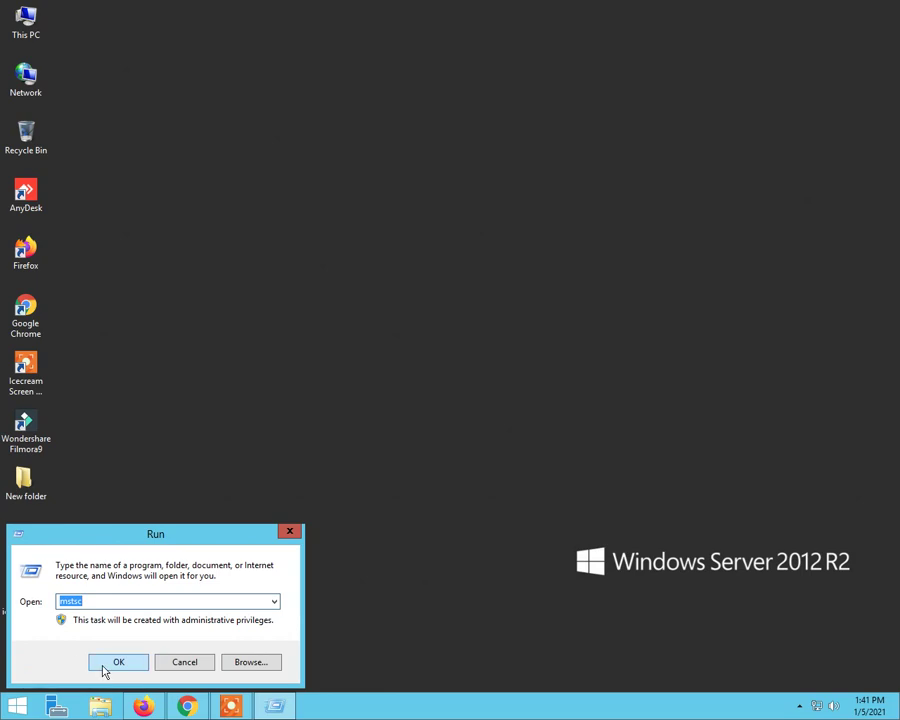
left_click(132, 604)
double_click(132, 604)
key("Return")
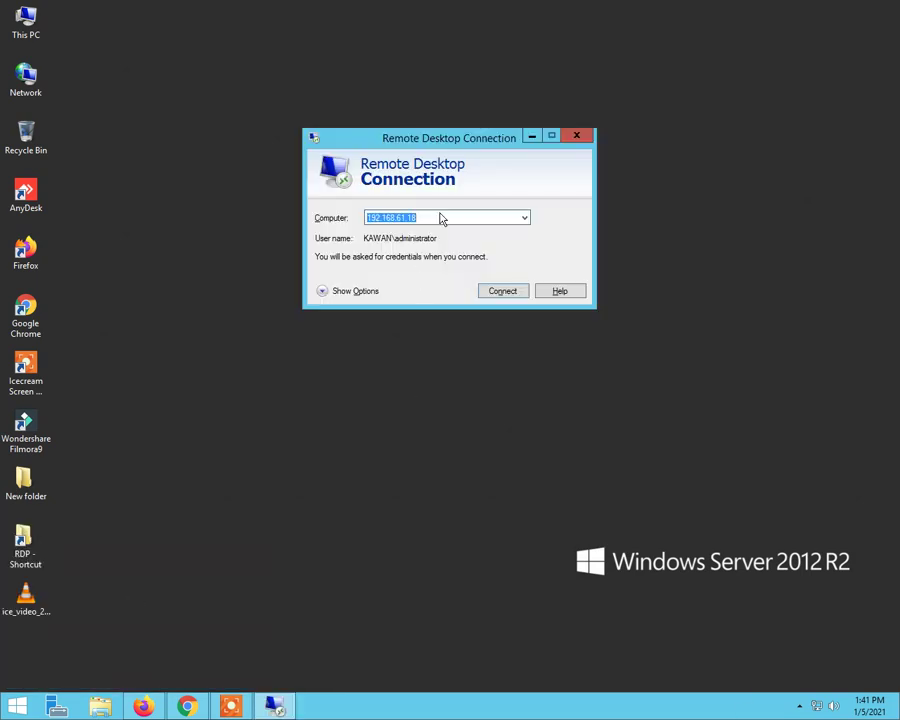
Try to connect to the remote computer 192.168.61.2, dismiss the outcome and close the connection window
left_click(436, 217)
key("BackSpace")
key("BackSpace")
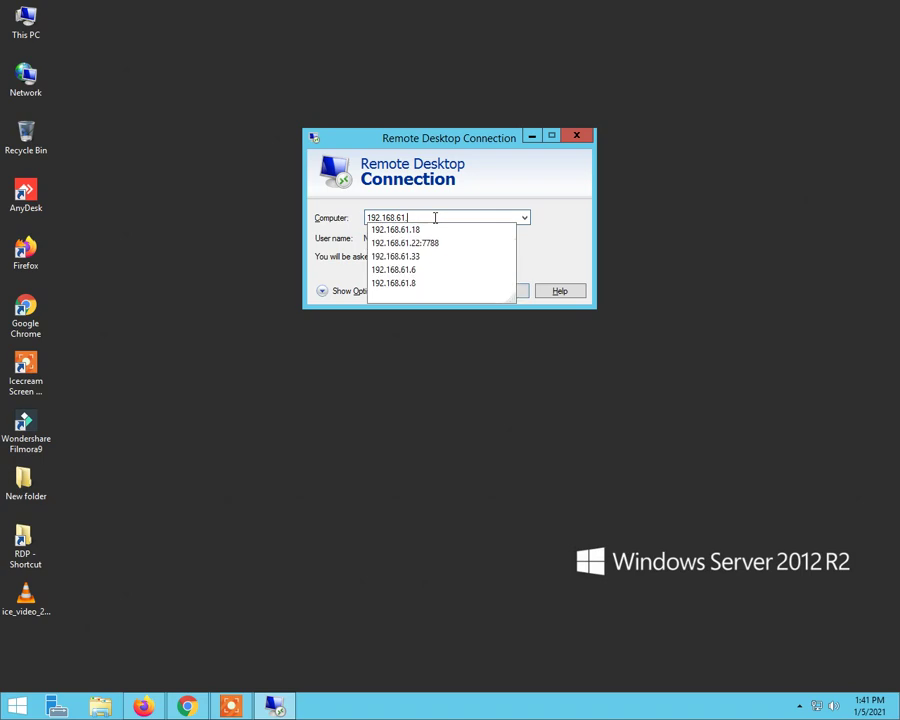
type("22:7788")
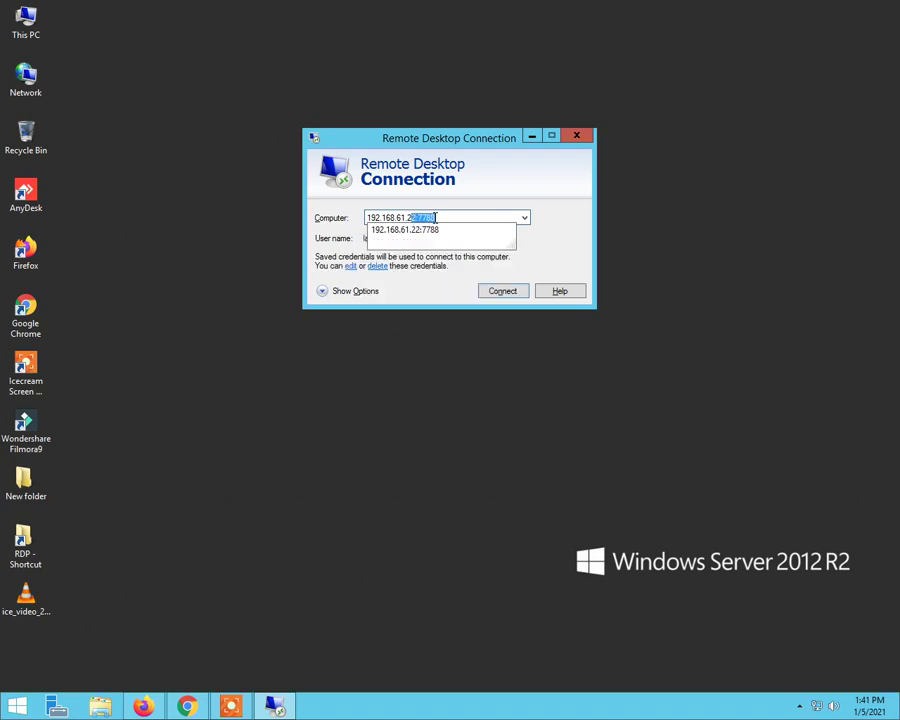
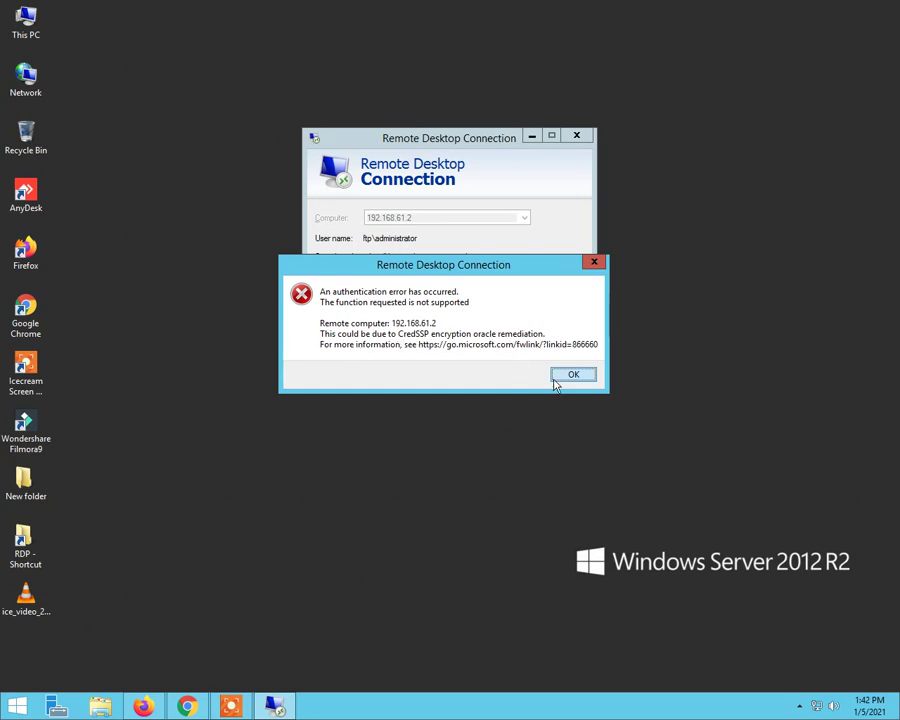
left_click(558, 377)
left_click(578, 140)
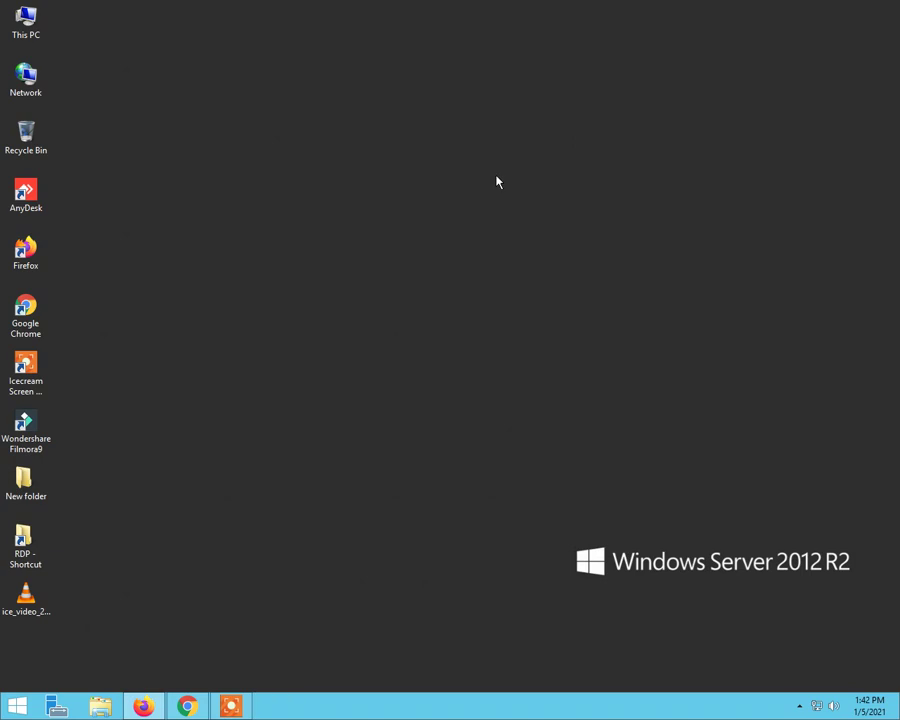
Run gpedit.msc, then maximize the Local Group Policy Editor and widen its policy tree
right_click(20, 700)
left_click(33, 662)
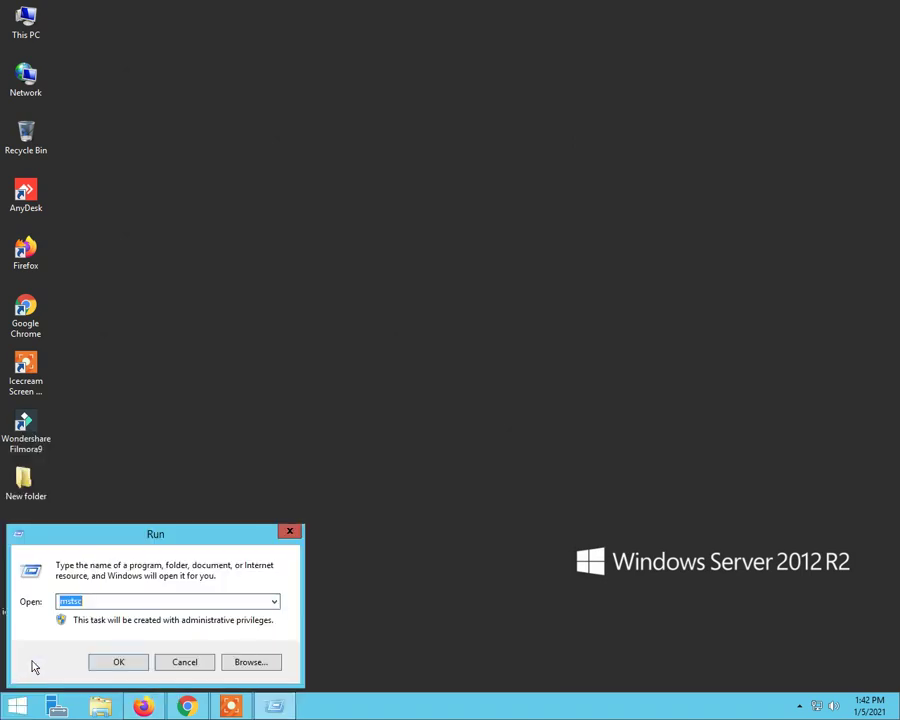
type("gpedit.msc")
key("Return")
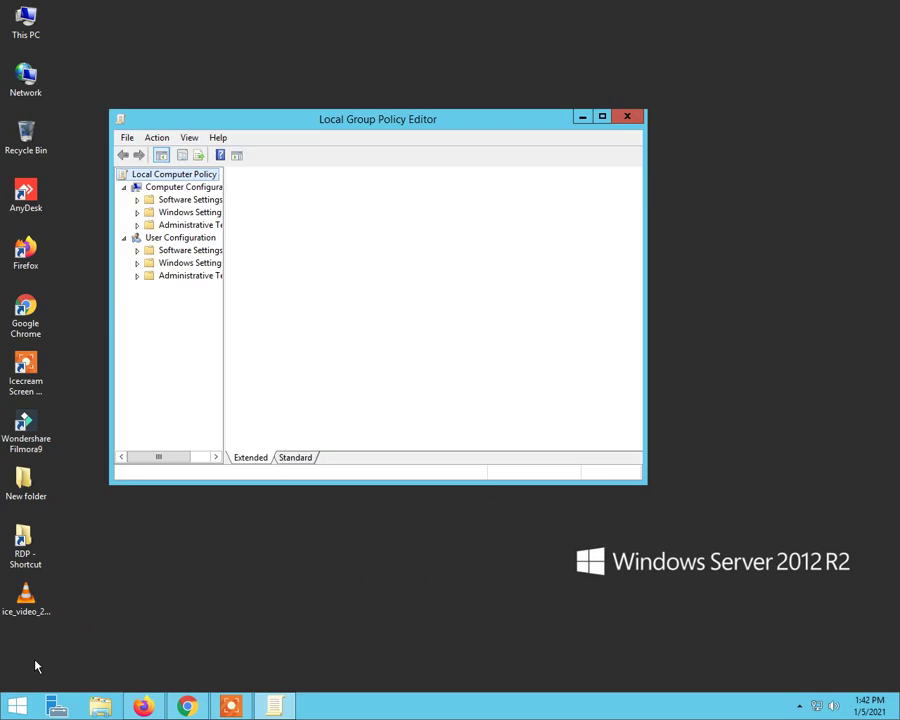
left_click(601, 116)
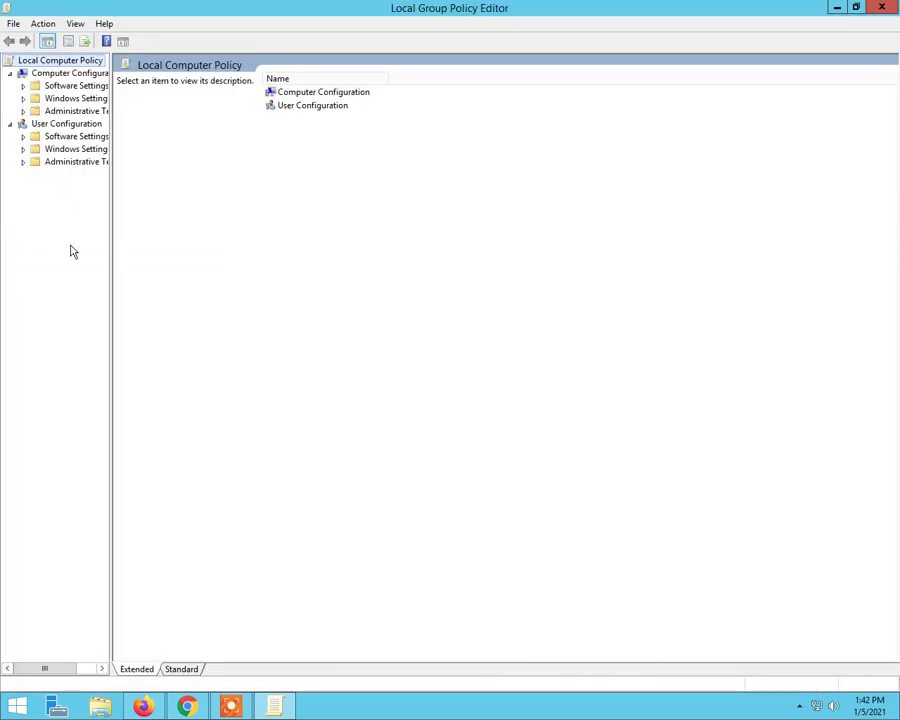
left_click_drag(110, 234, 221, 224)
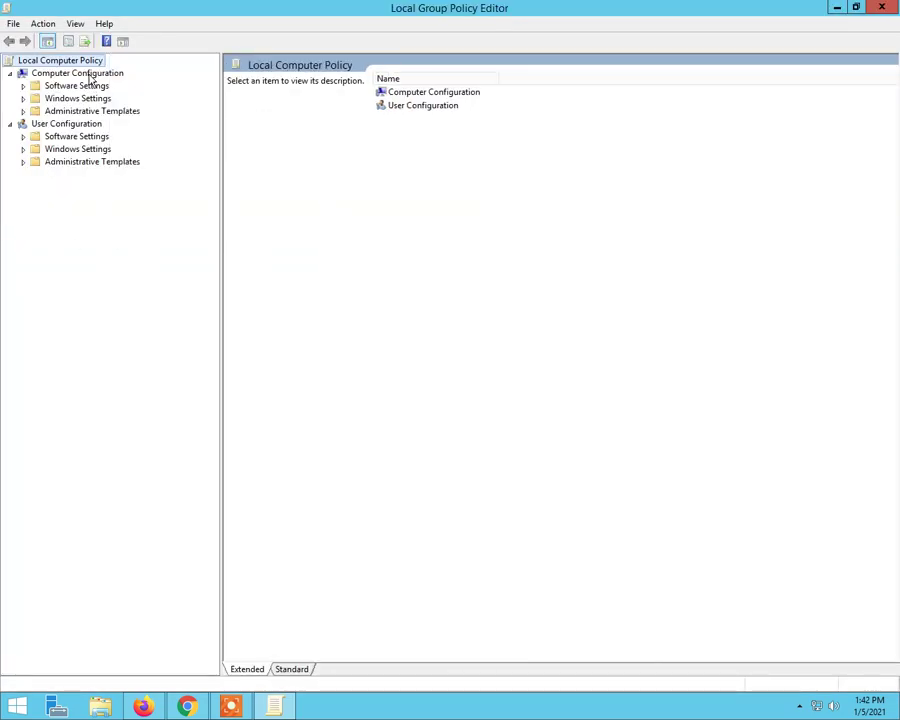
Display the Credentials Delegation settings under Computer Configuration, Administrative Templates, System
left_click(24, 113)
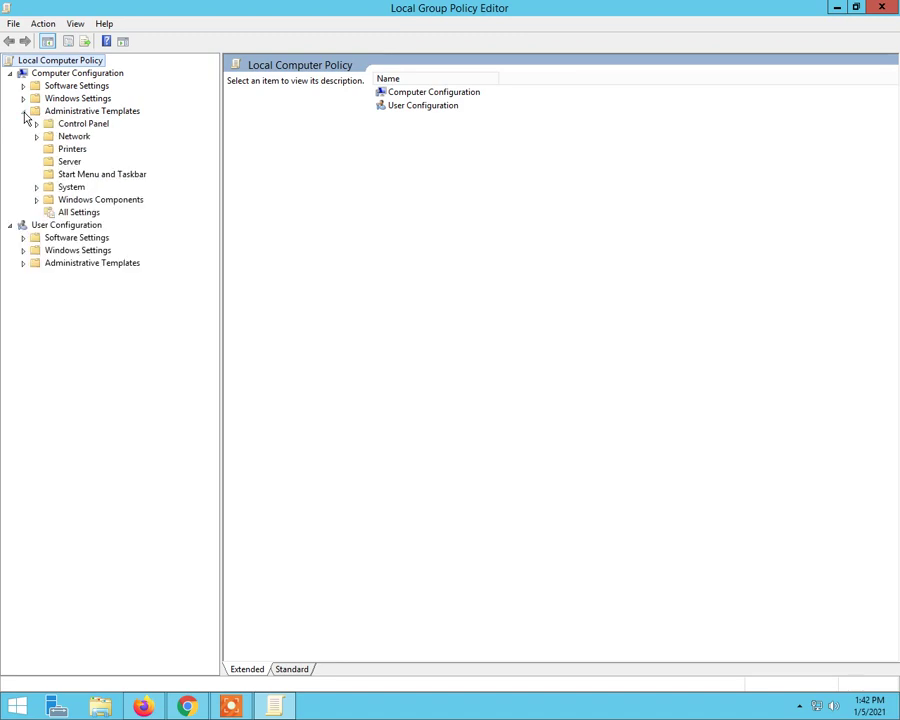
left_click(36, 201)
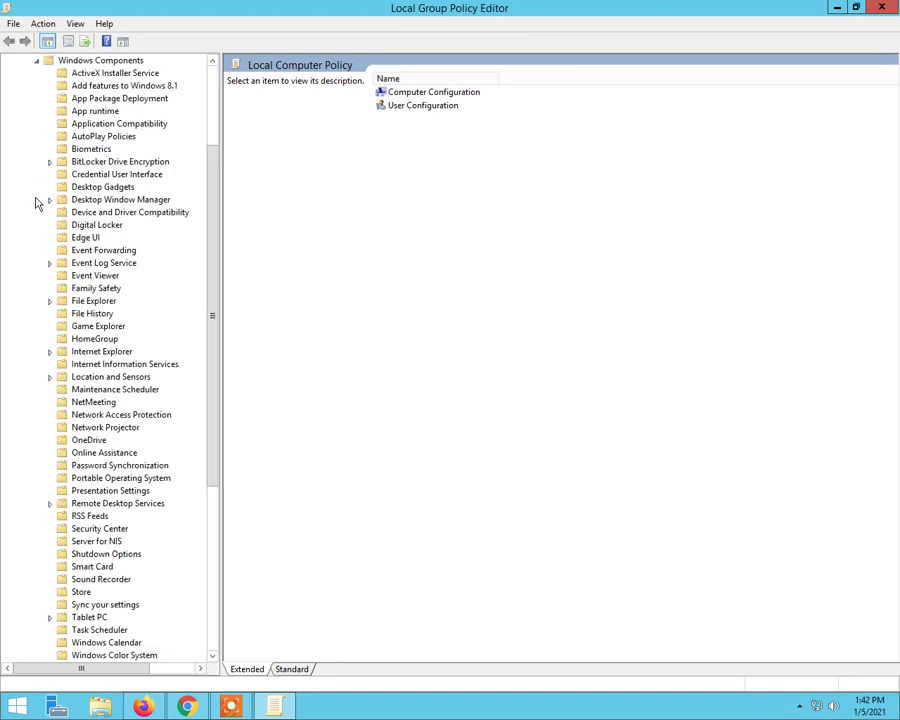
left_click(35, 59)
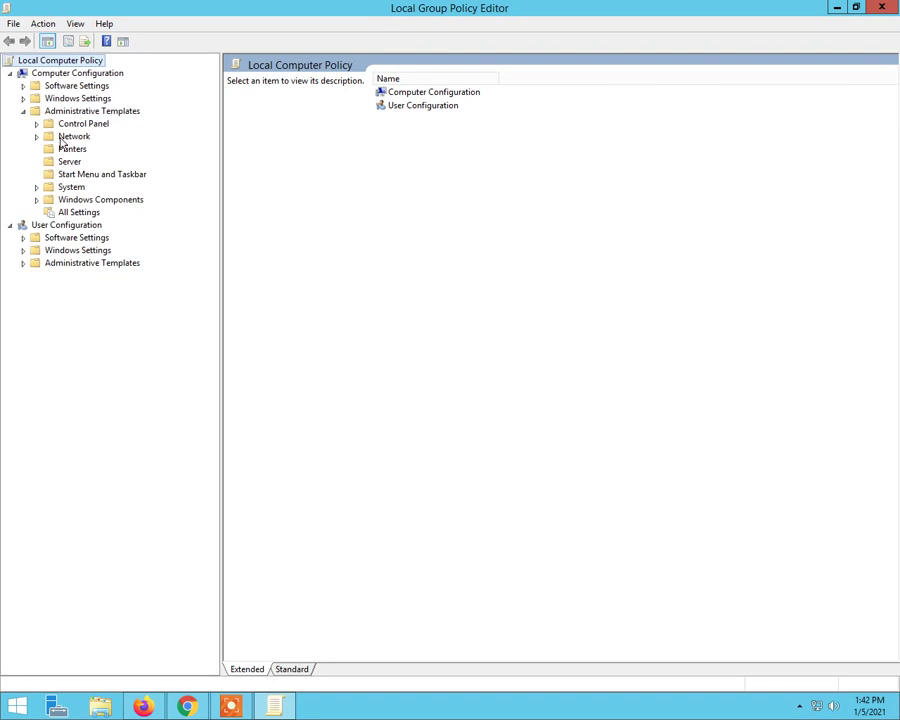
left_click(37, 187)
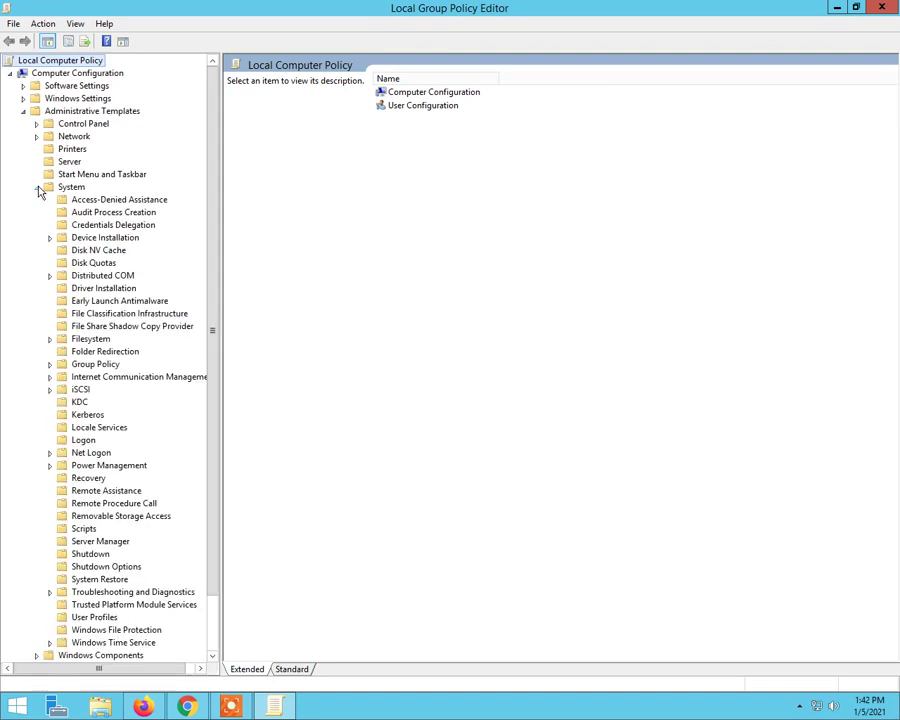
left_click(89, 228)
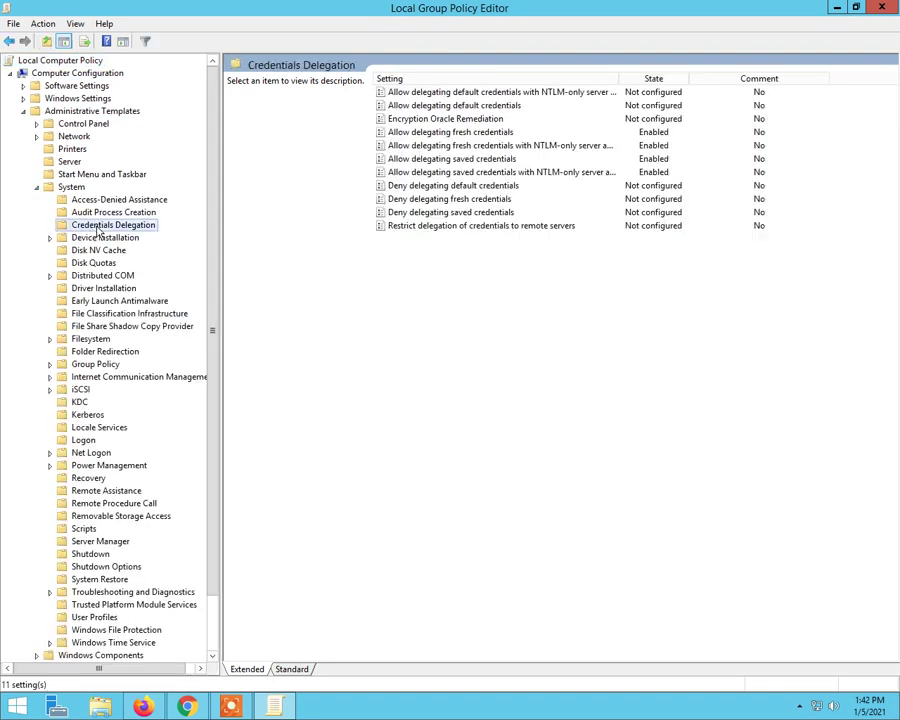
Enable the Encryption Oracle Remediation policy with its protection level set to Vulnerable, and apply it
left_click(426, 121)
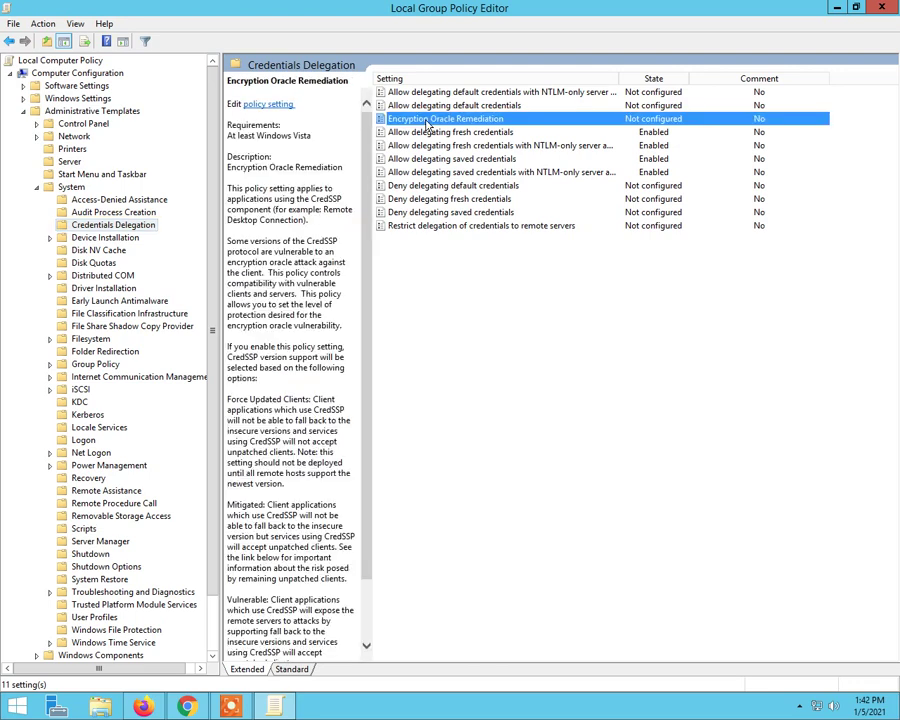
double_click(427, 122)
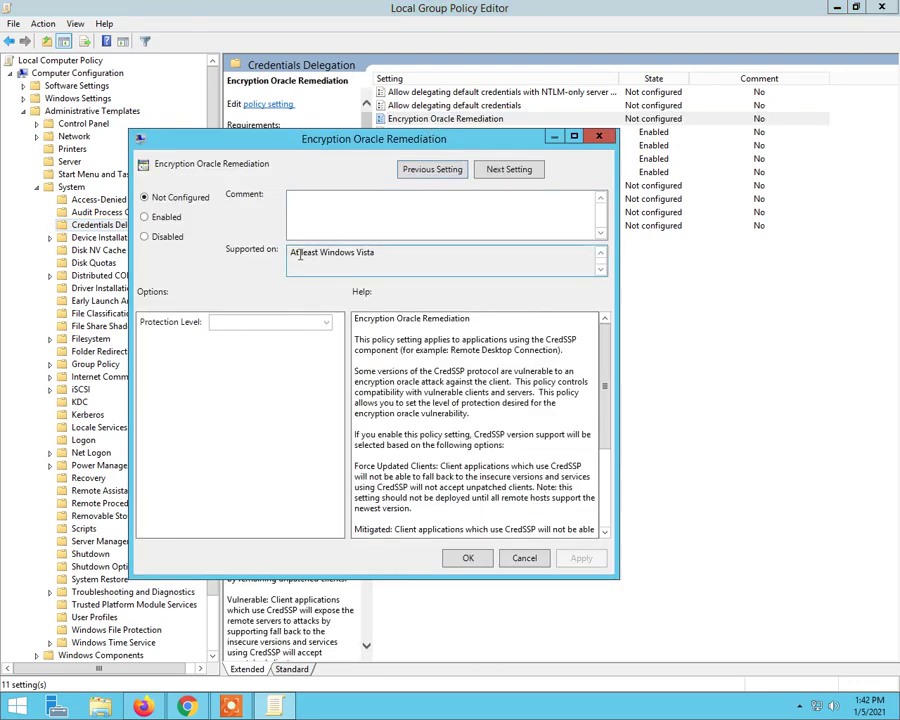
left_click(167, 219)
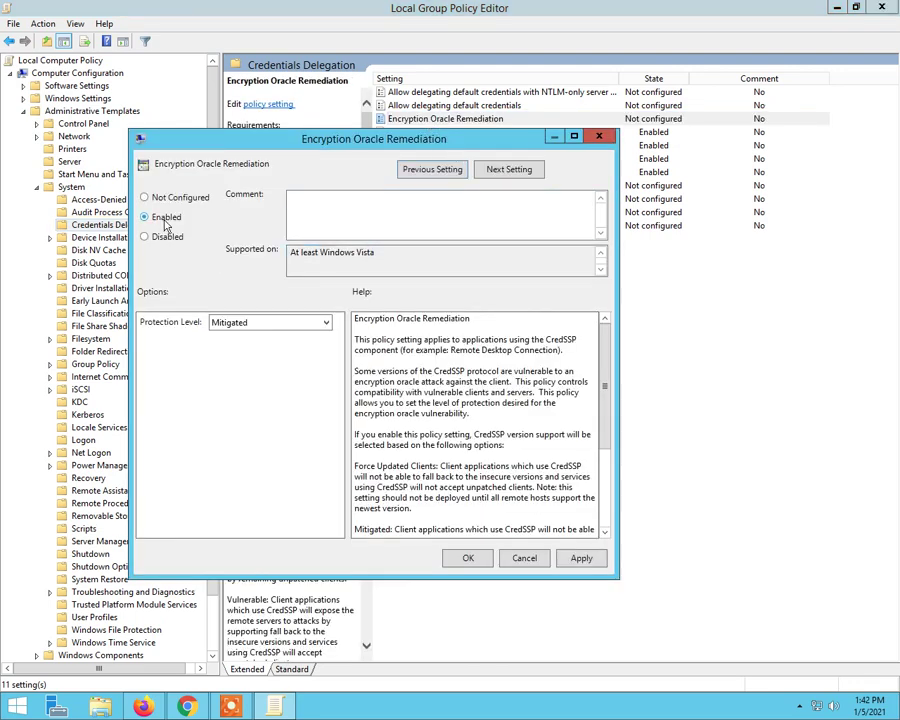
left_click(310, 324)
left_click(256, 358)
left_click(584, 559)
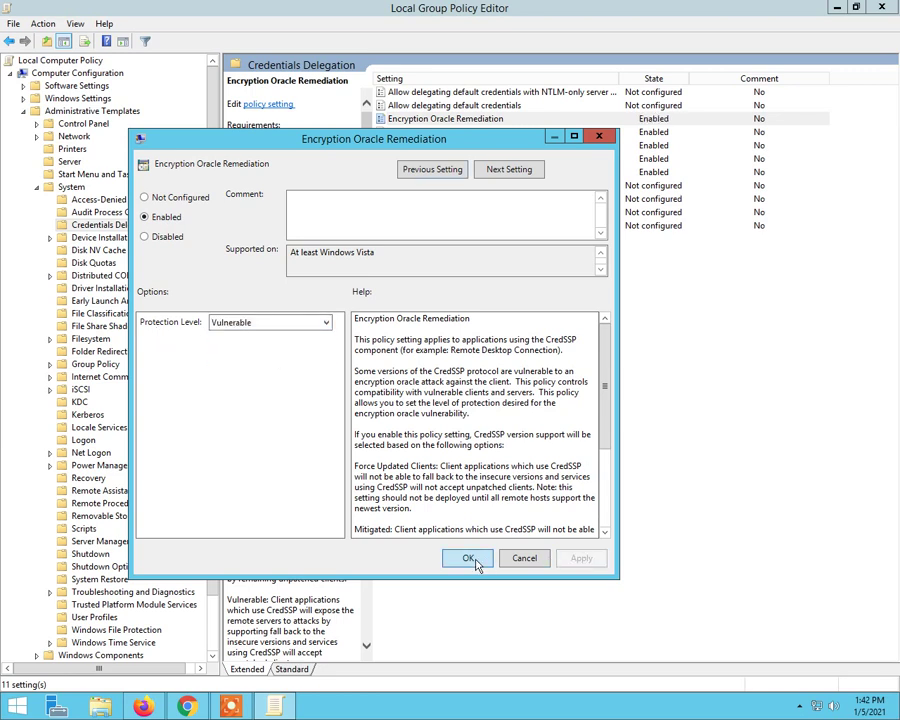
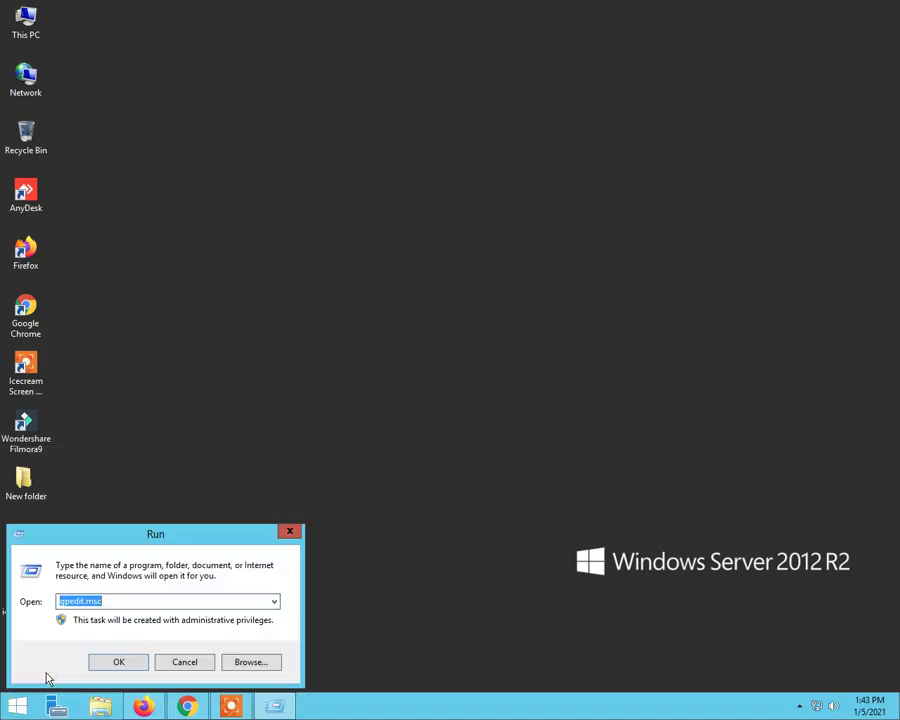
Run regedit and expand the registry tree to HKEY_LOCAL_MACHINE\SOFTWARE\Microsoft
type("regedit")
key("Return")
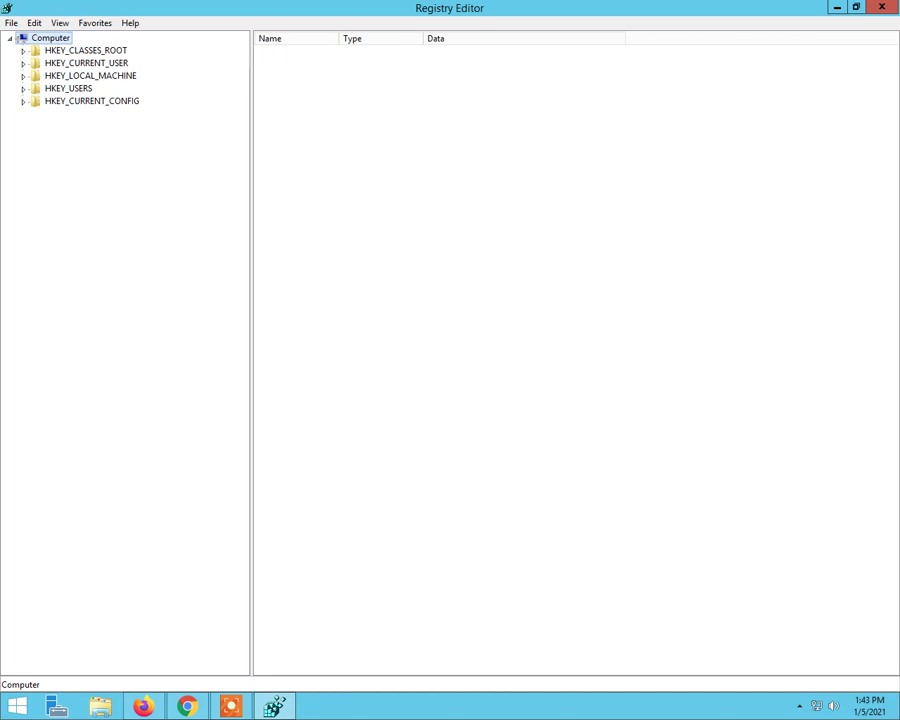
left_click(23, 78)
left_click(37, 140)
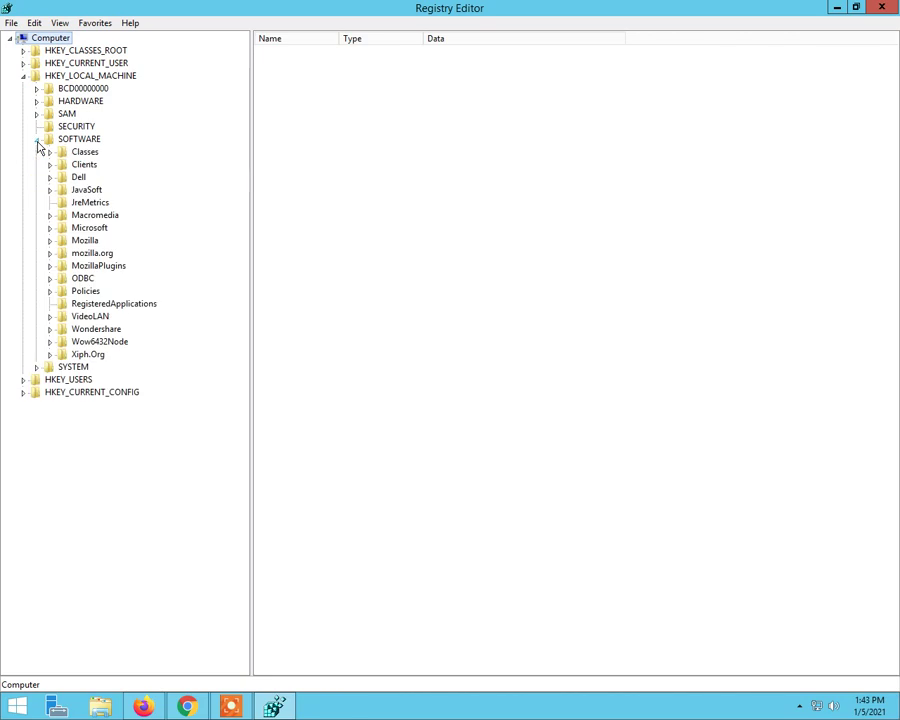
left_click(50, 228)
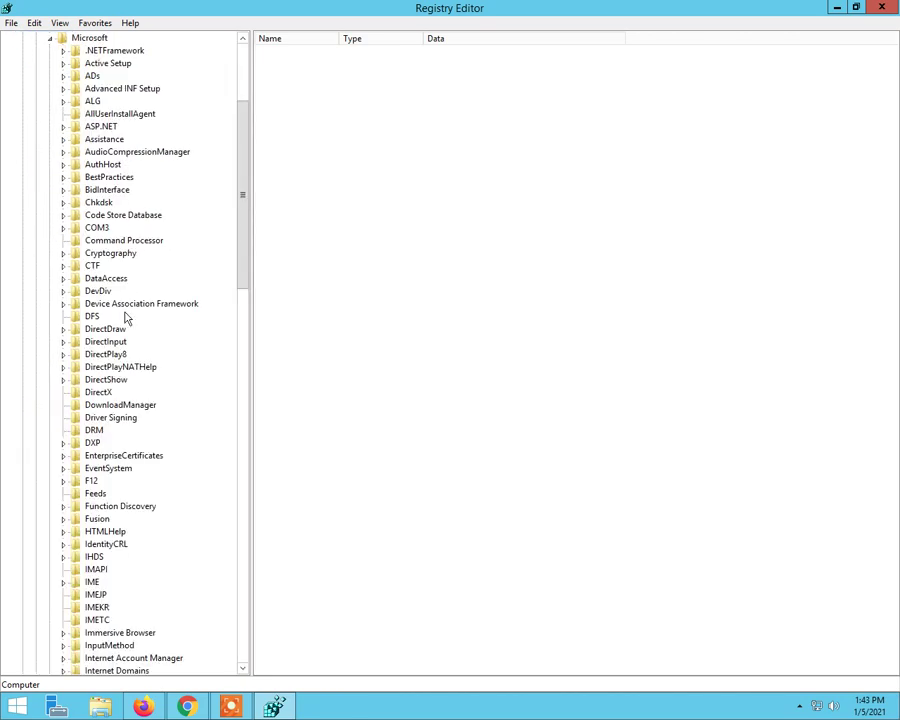
Expand the Windows\CurrentVersion\policies\system branch beneath the Microsoft key
scroll(126, 319, "down", 20)
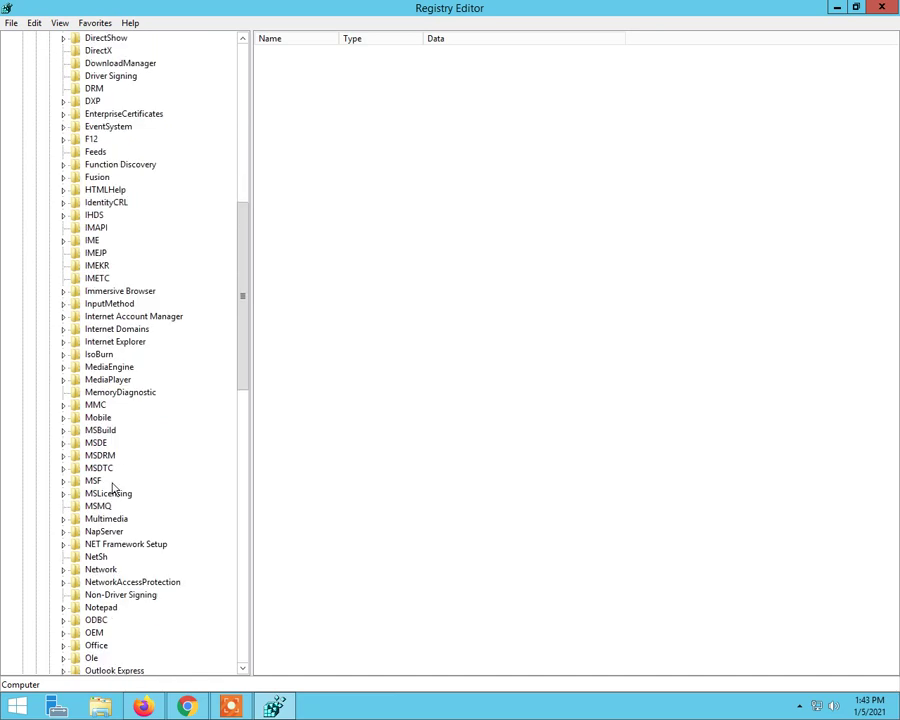
scroll(112, 494, "down", 7)
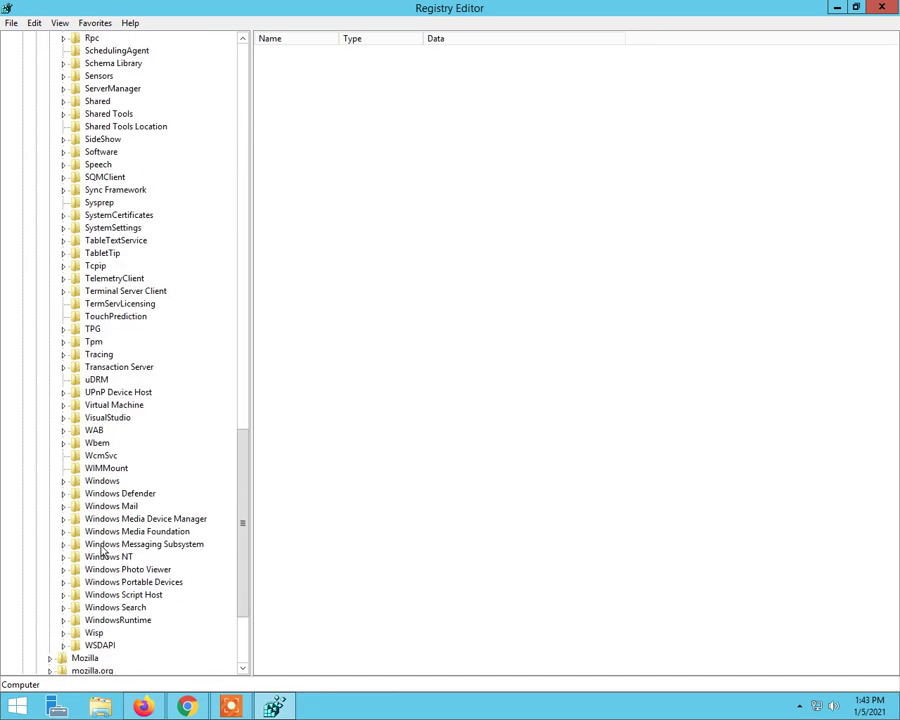
left_click(63, 481)
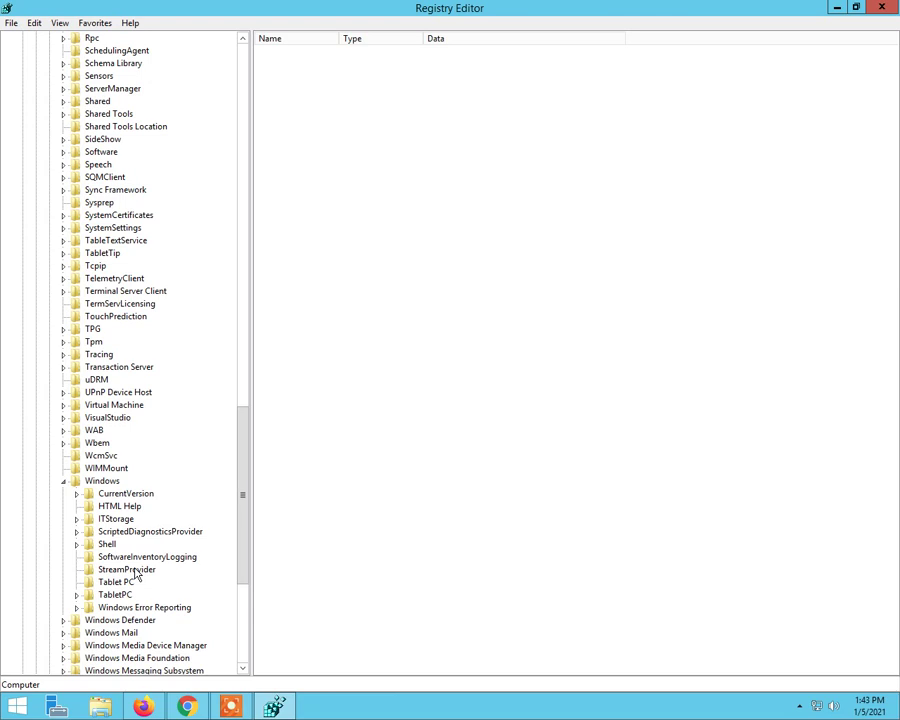
left_click(77, 494)
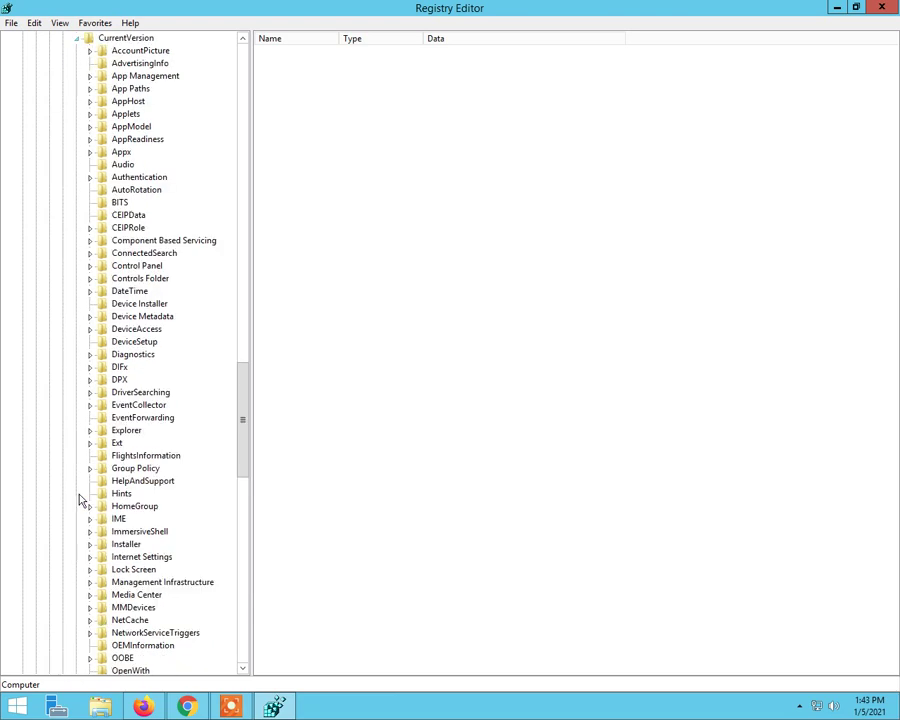
scroll(110, 560, "down", 4)
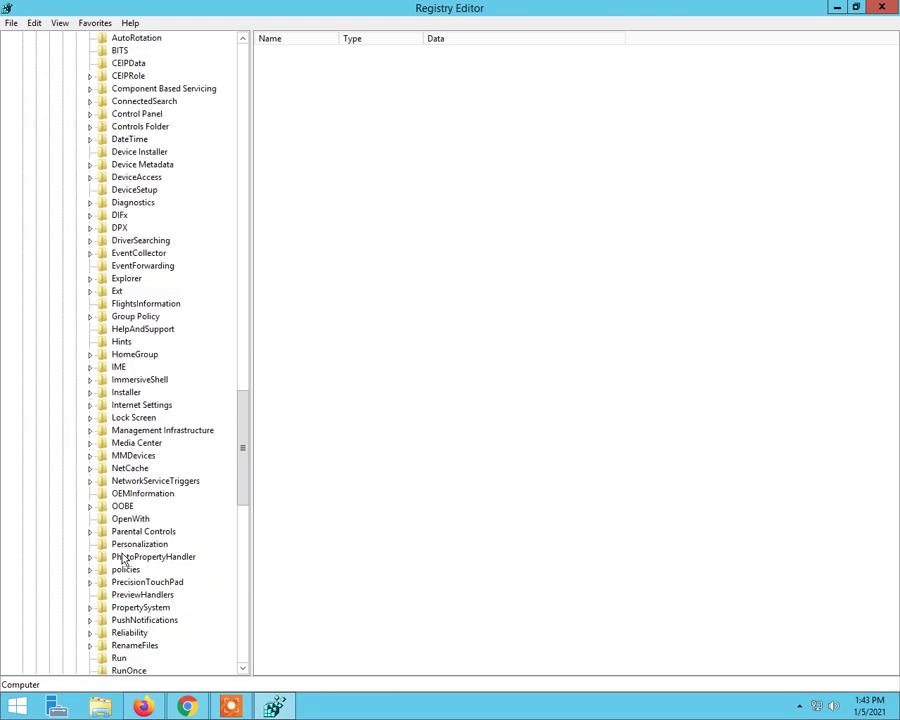
scroll(123, 562, "down", 2)
left_click(90, 494)
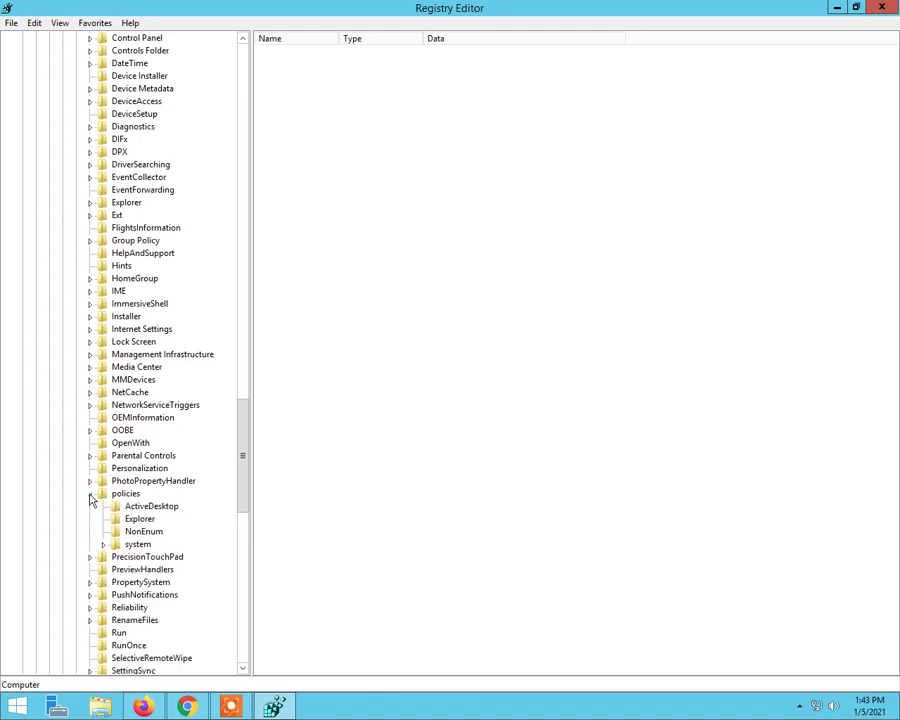
left_click(104, 545)
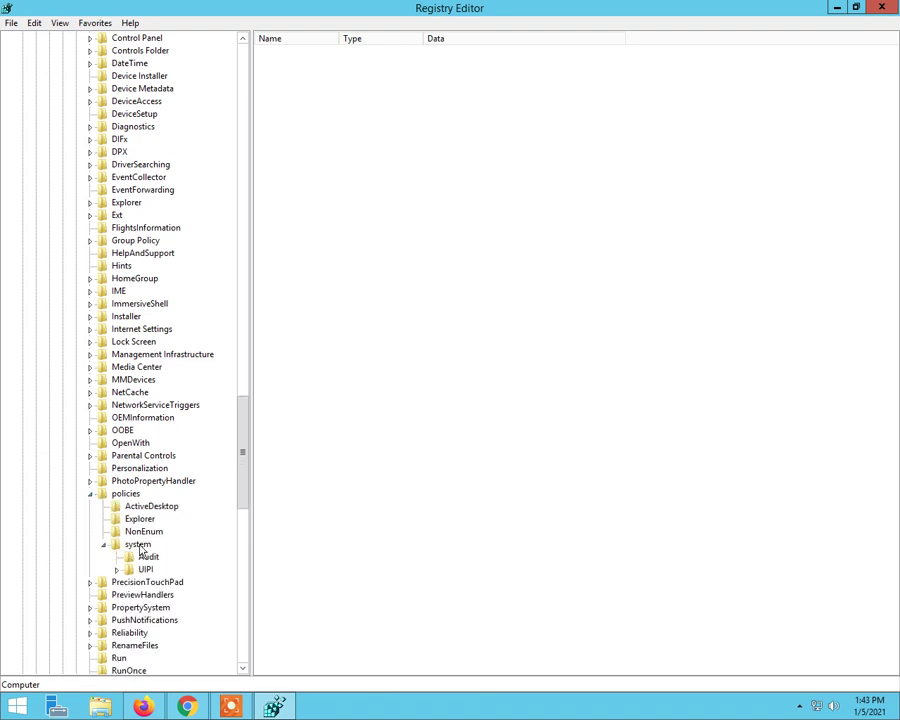
Create a new key named CredSSP under the policies\system key
right_click(141, 548)
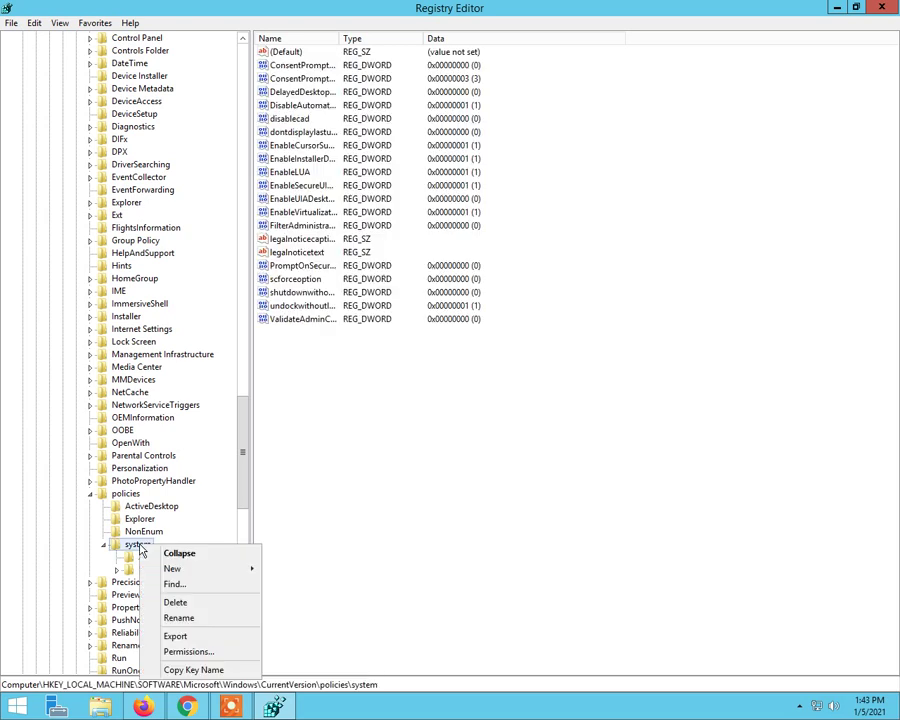
mouse_move(170, 576)
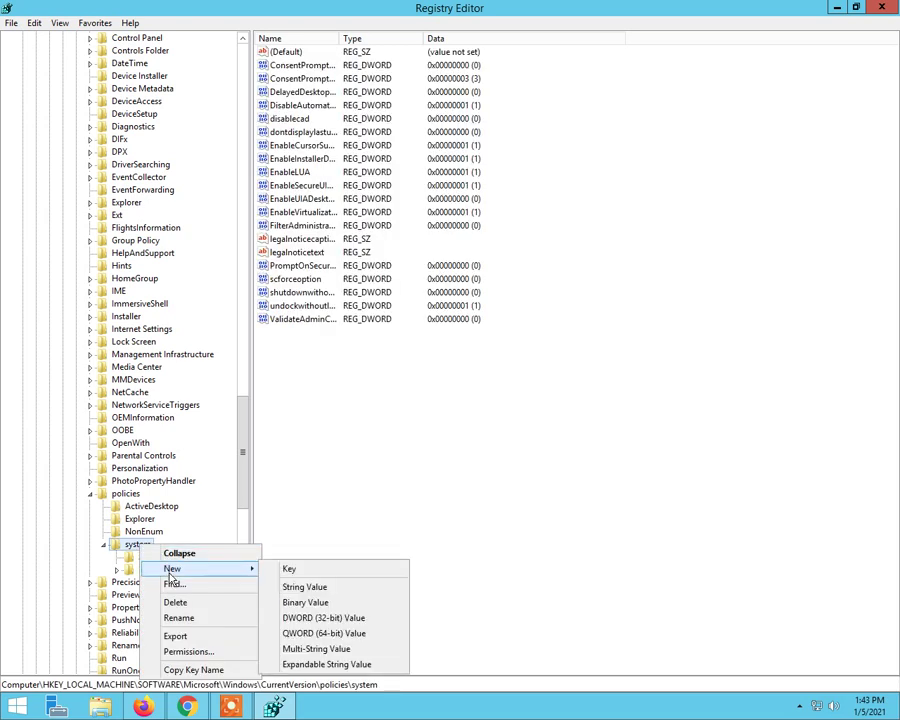
left_click(286, 569)
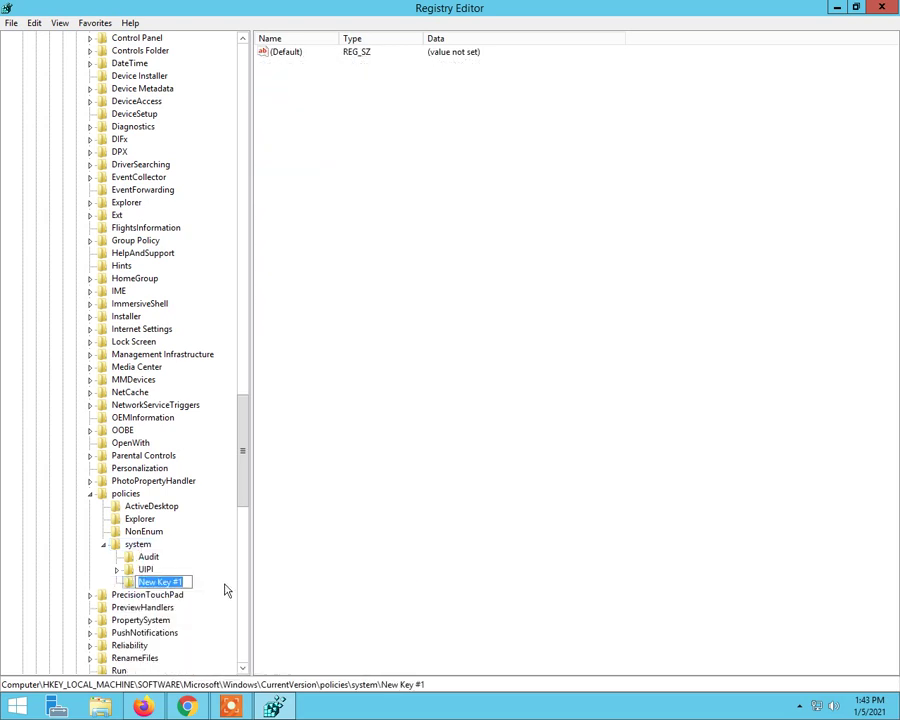
type("CredSSP")
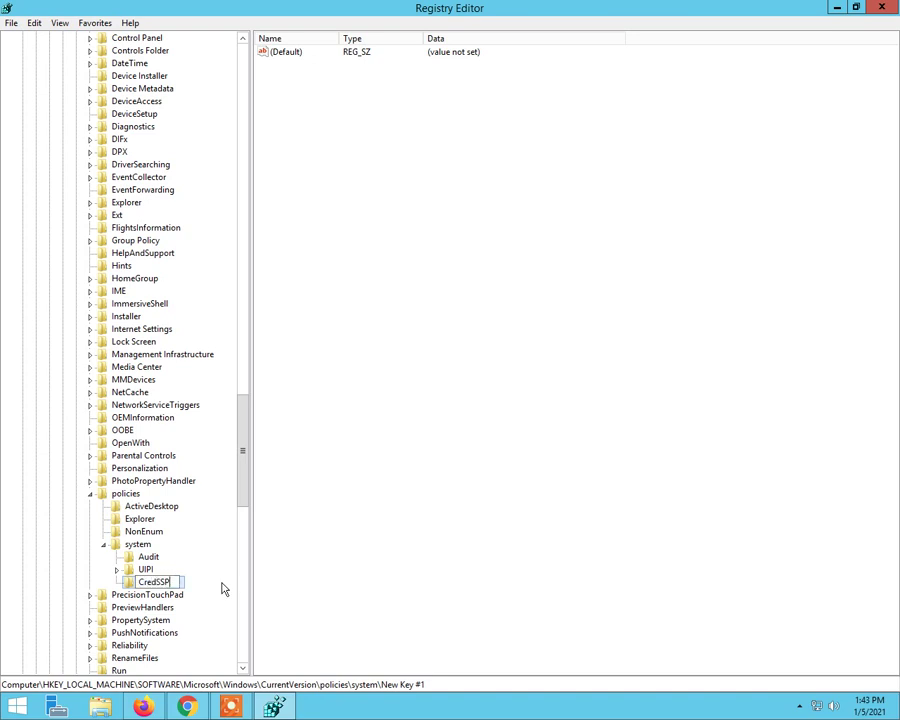
key("Return")
Create a new key named Parameters under the CredSSP key
right_click(164, 579)
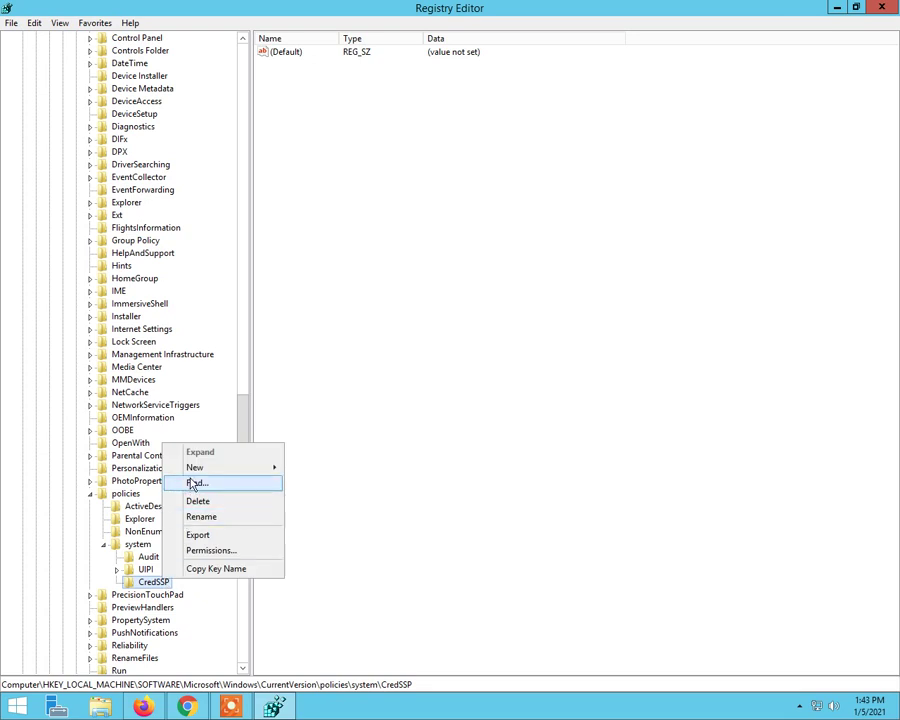
mouse_move(270, 468)
left_click(364, 470)
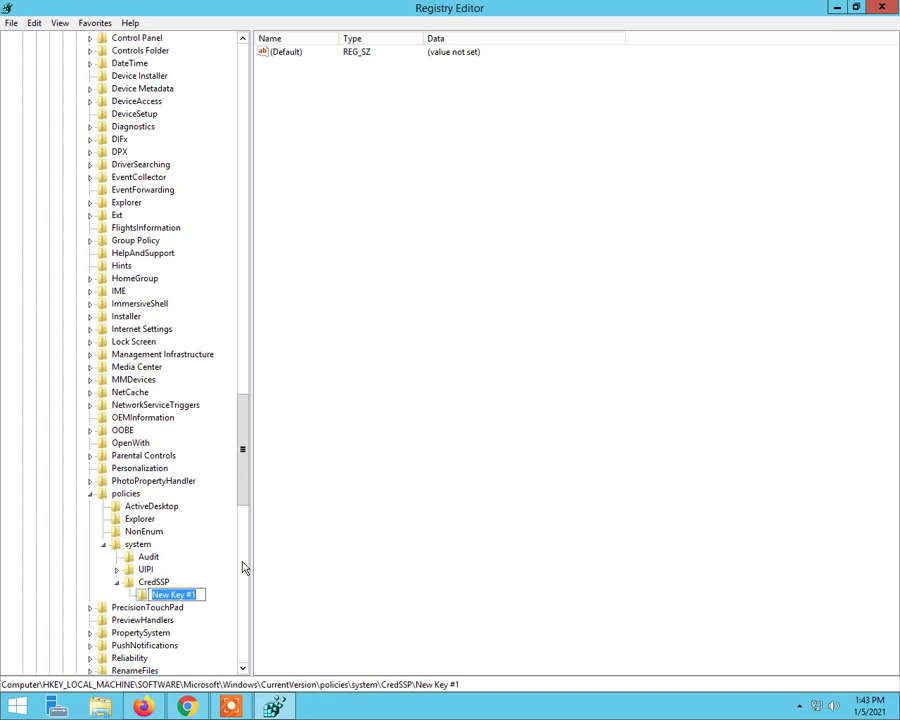
type("Para")
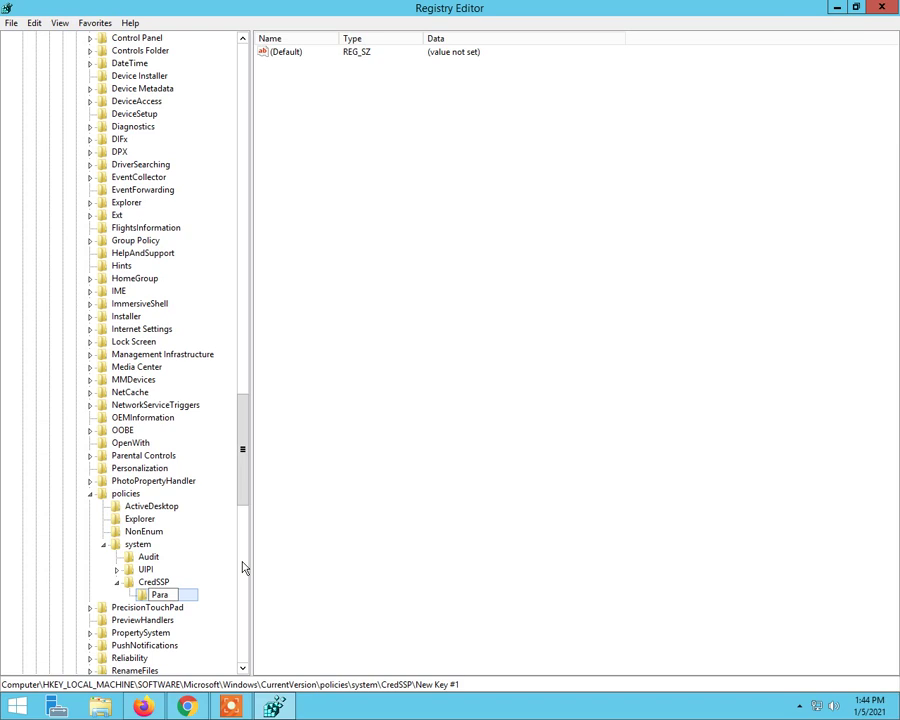
type("meters")
left_click(243, 597)
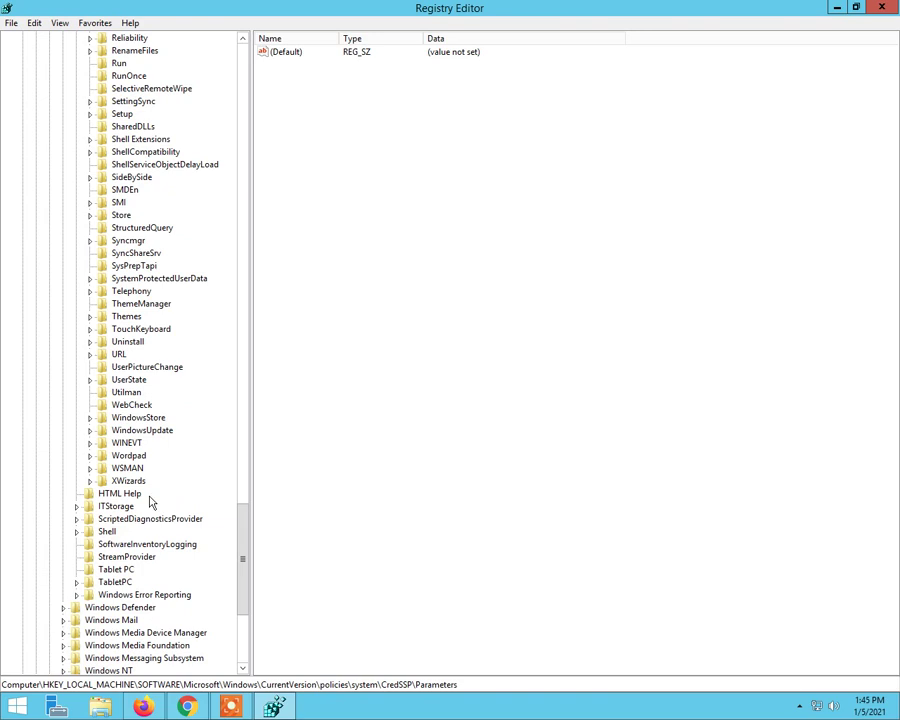
Create a DWORD (32-bit) value named AllowEncryptionOracle in the Parameters key
scroll(160, 578, "up", 4)
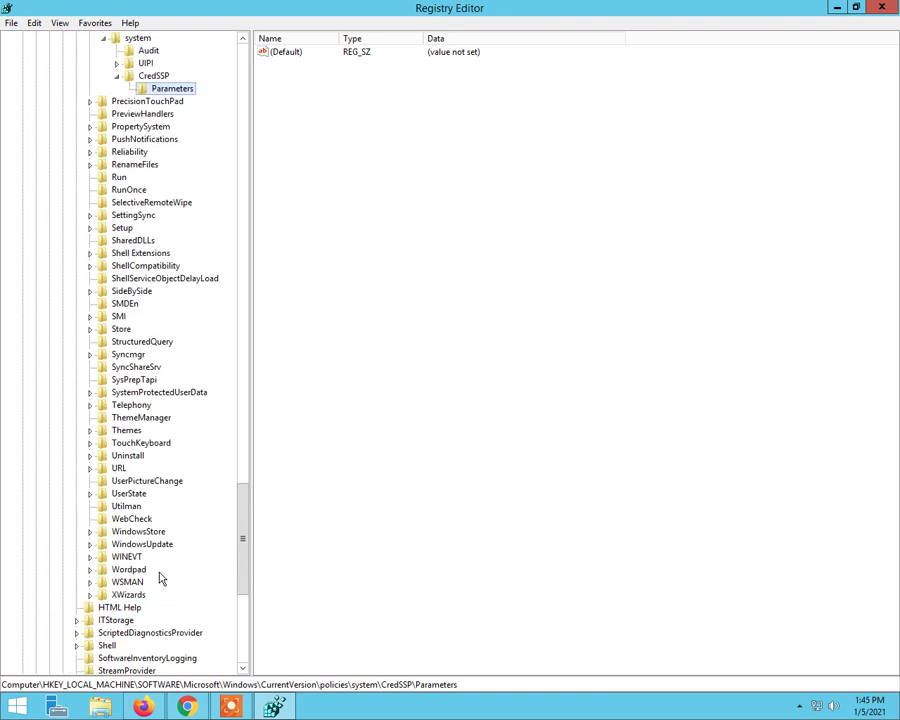
right_click(176, 128)
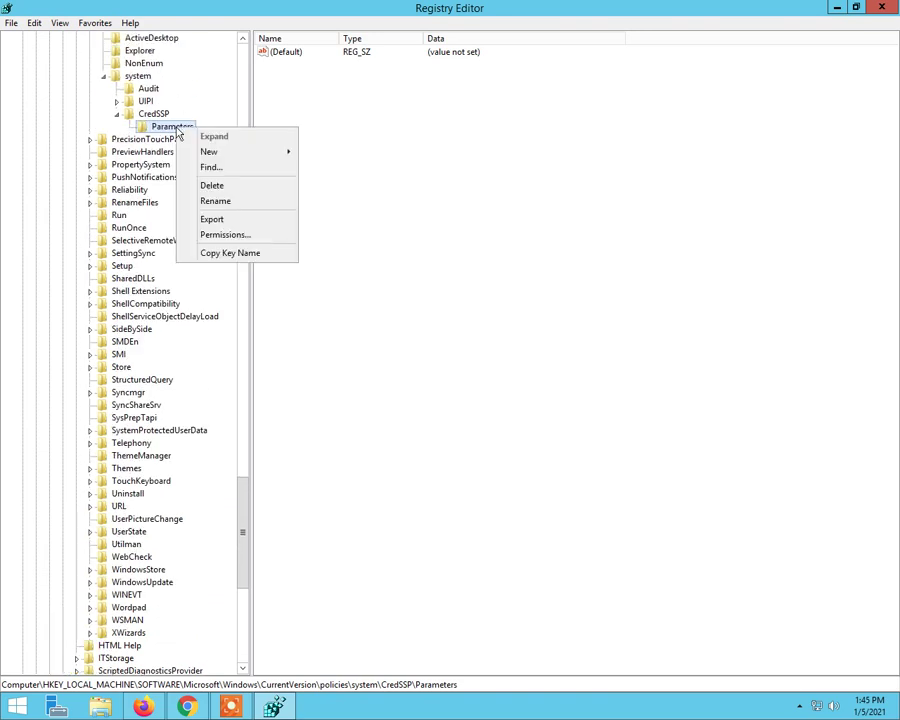
left_click(380, 144)
right_click(378, 145)
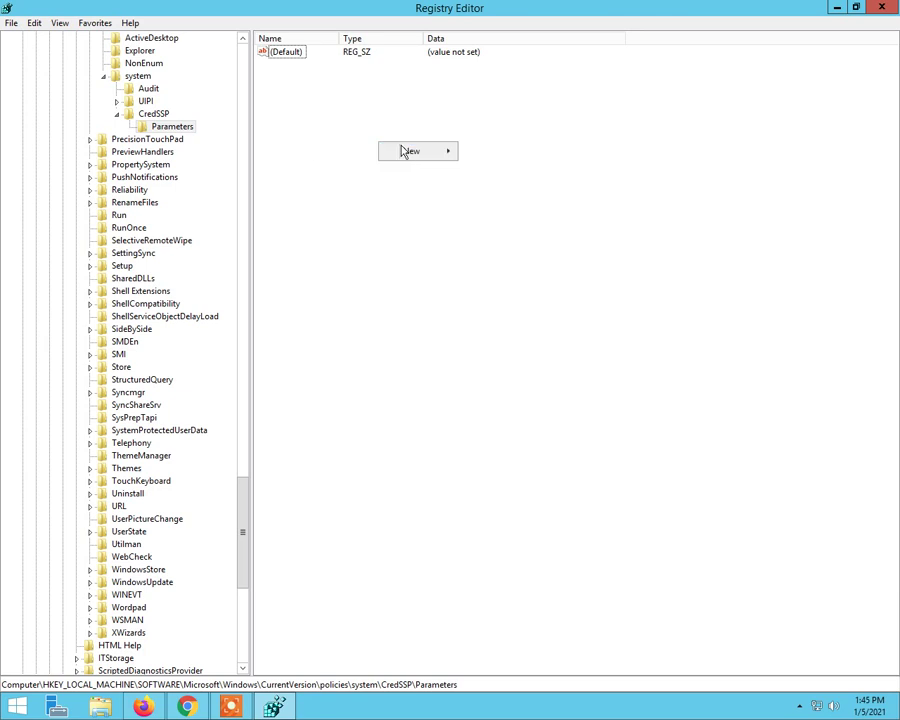
mouse_move(418, 154)
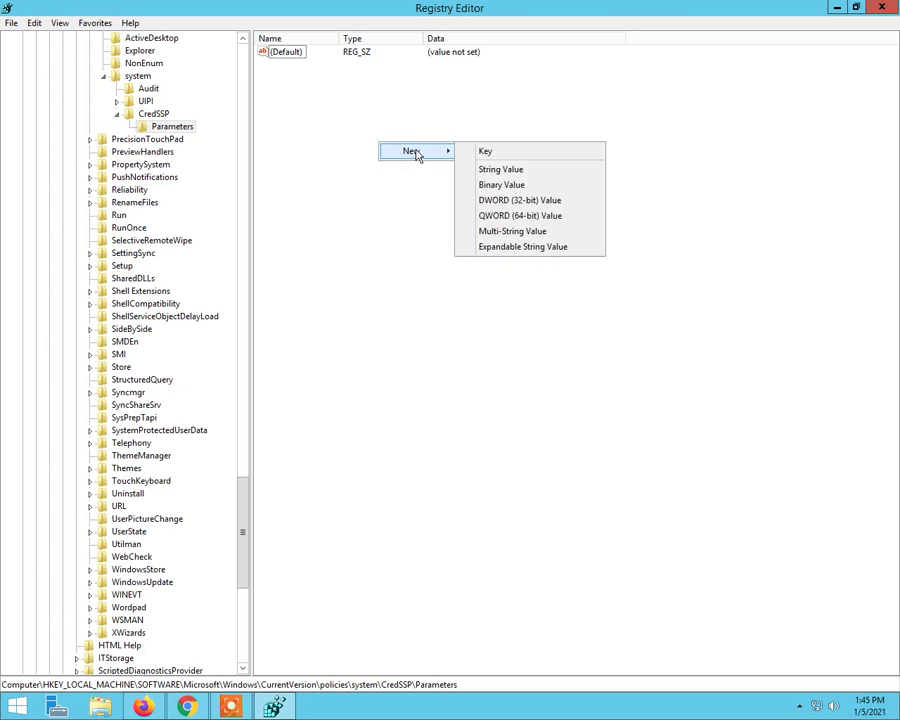
left_click(489, 203)
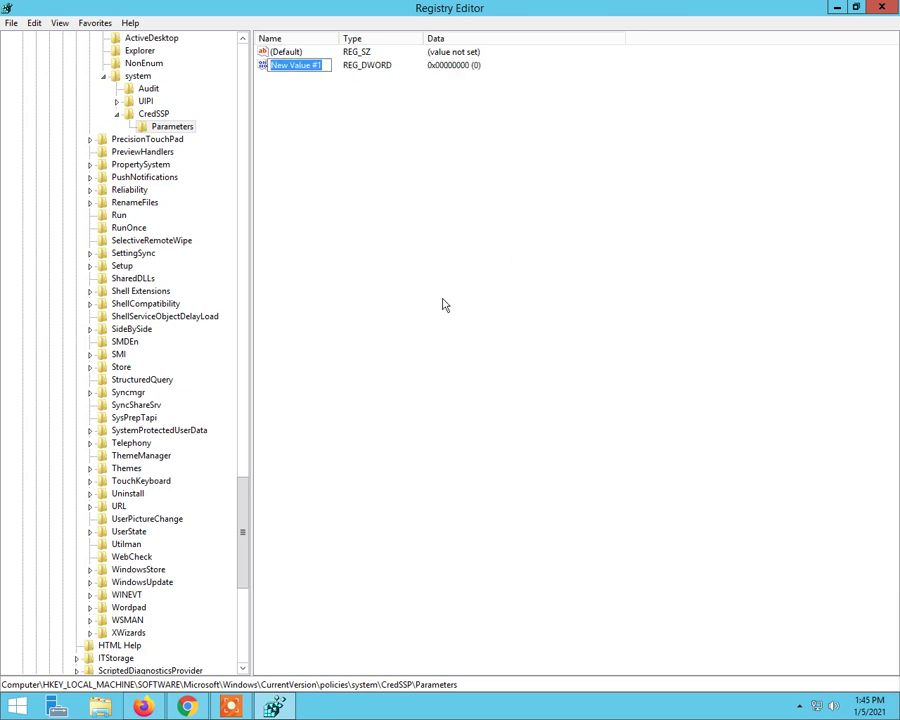
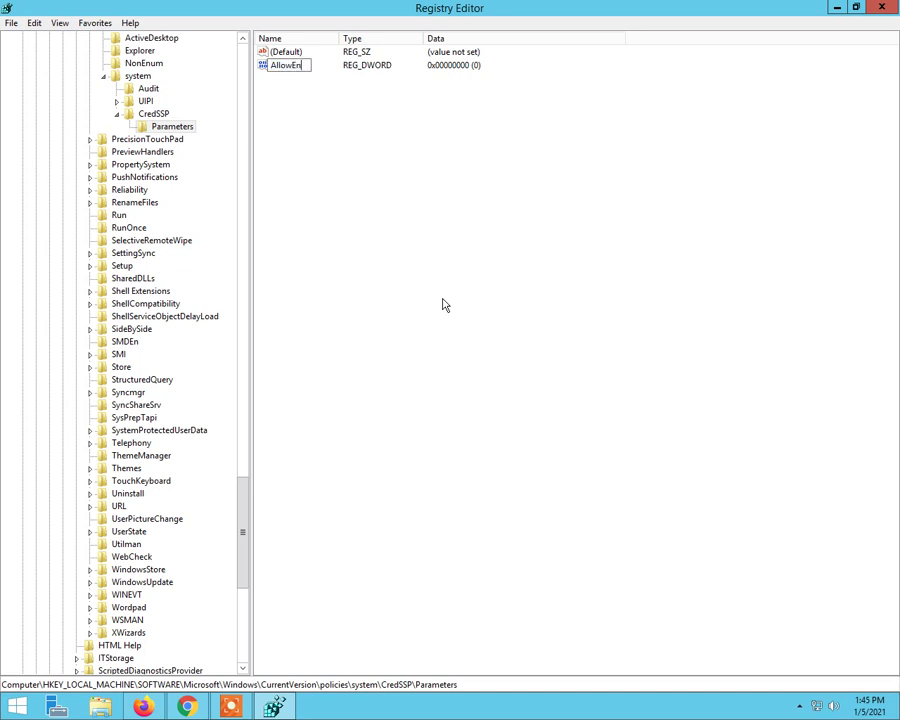
type("cryptionOracle")
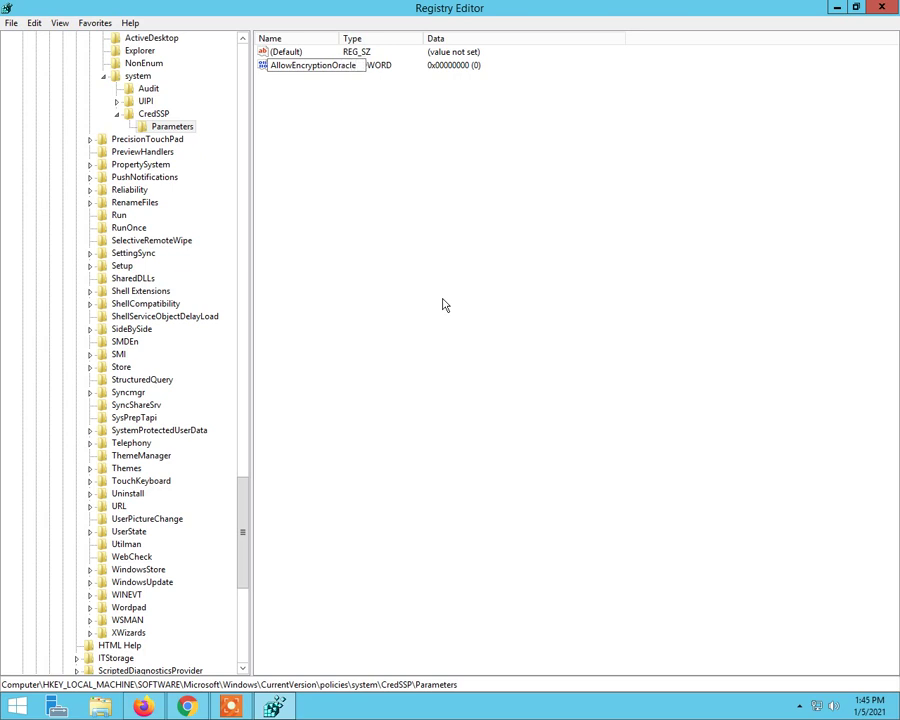
key("Return")
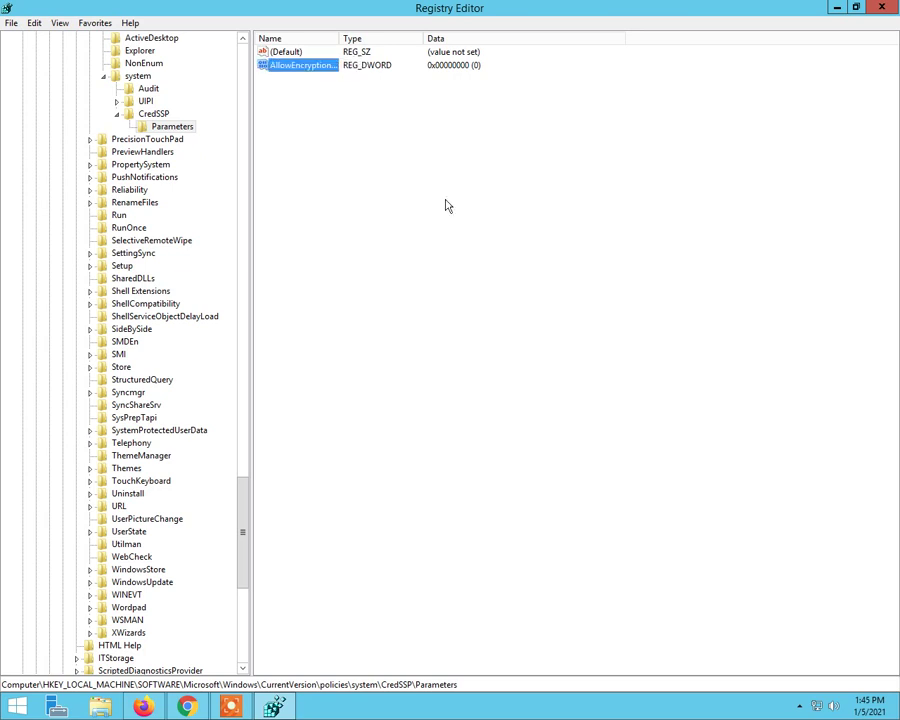
Set the value data of AllowEncryptionOracle to 2 and close the Registry Editor
left_click_drag(342, 38, 407, 38)
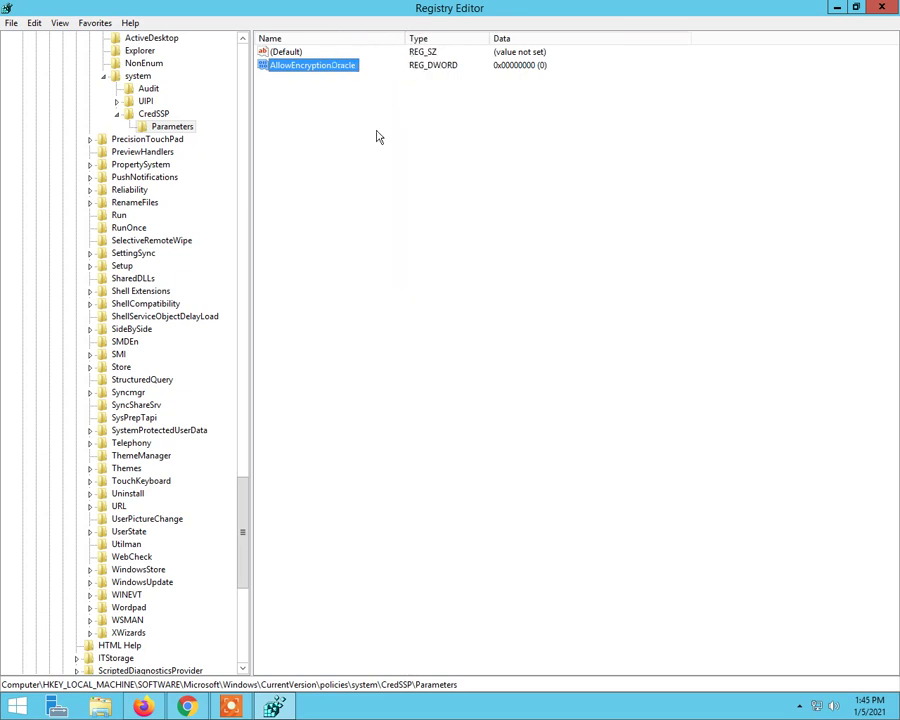
double_click(309, 72)
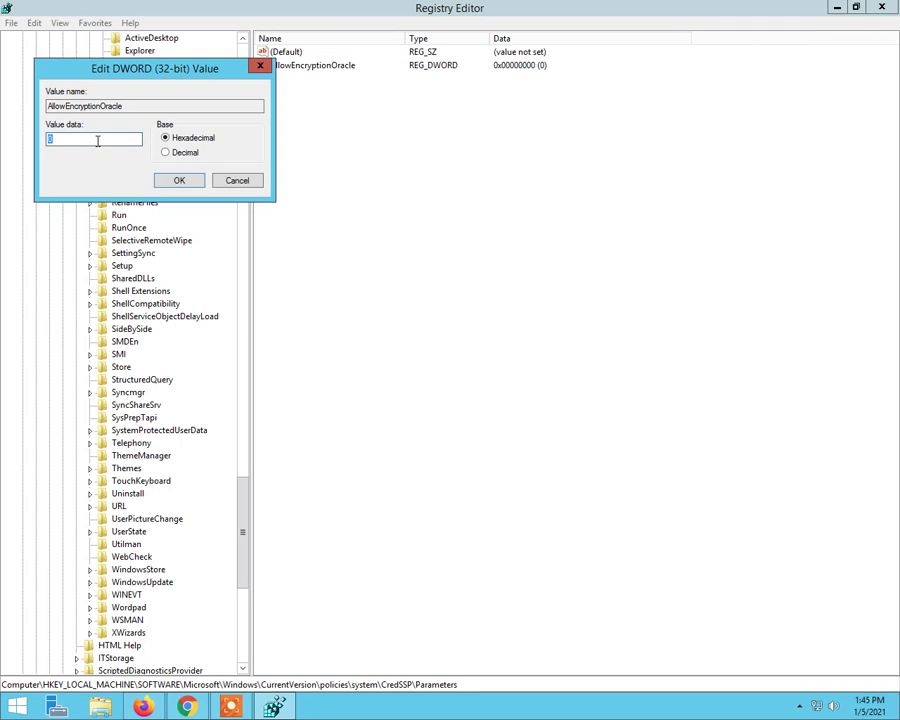
type("2")
left_click(180, 181)
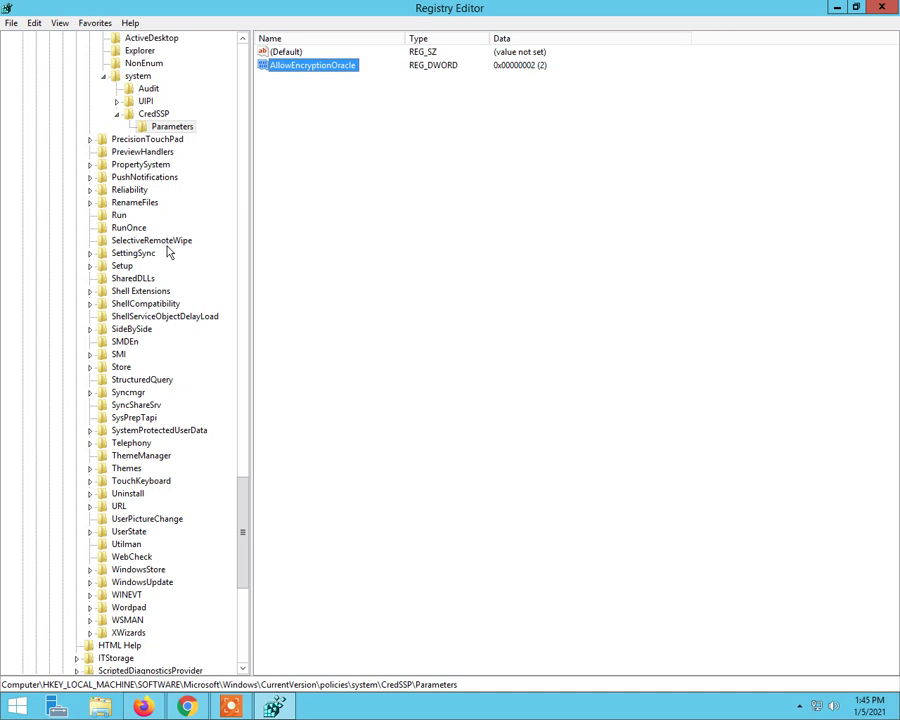
left_click_drag(241, 521, 250, 300)
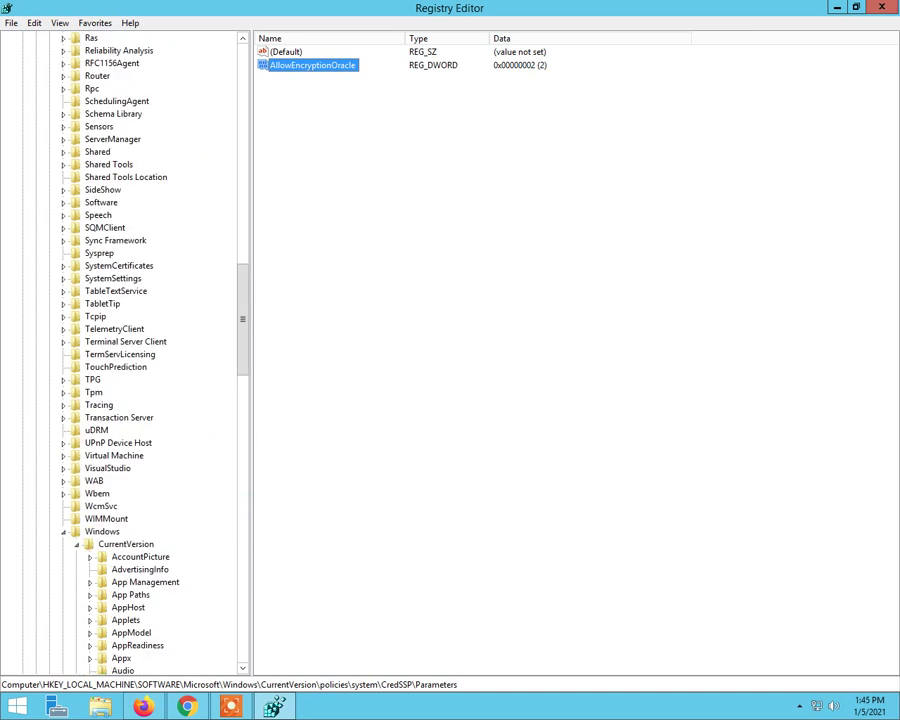
left_click(881, 7)
Run gpupdate to refresh the group policy and close its console window
right_click(16, 703)
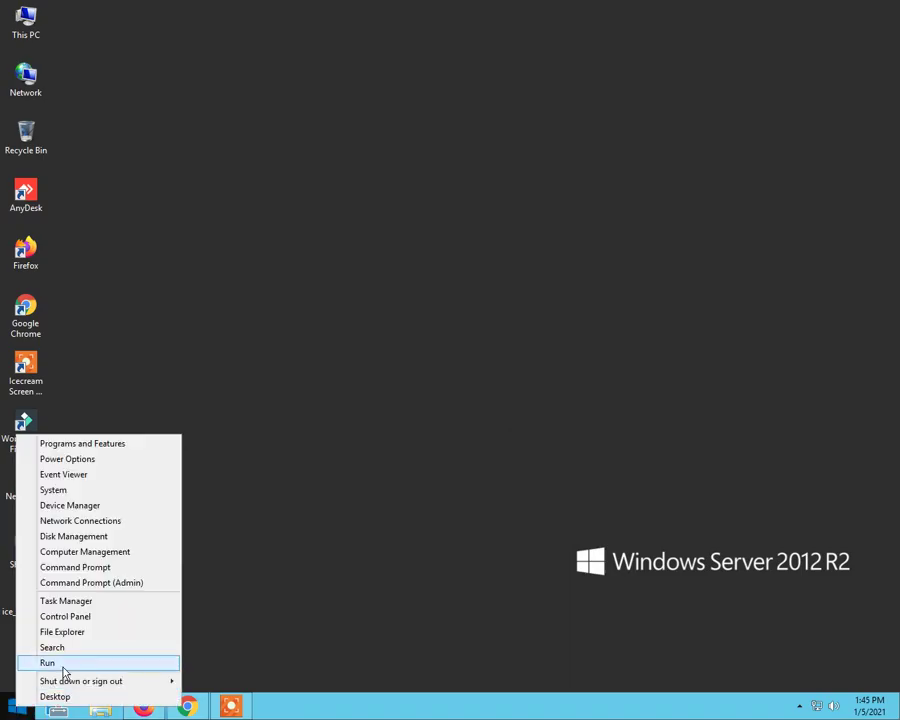
left_click(63, 665)
type("gp")
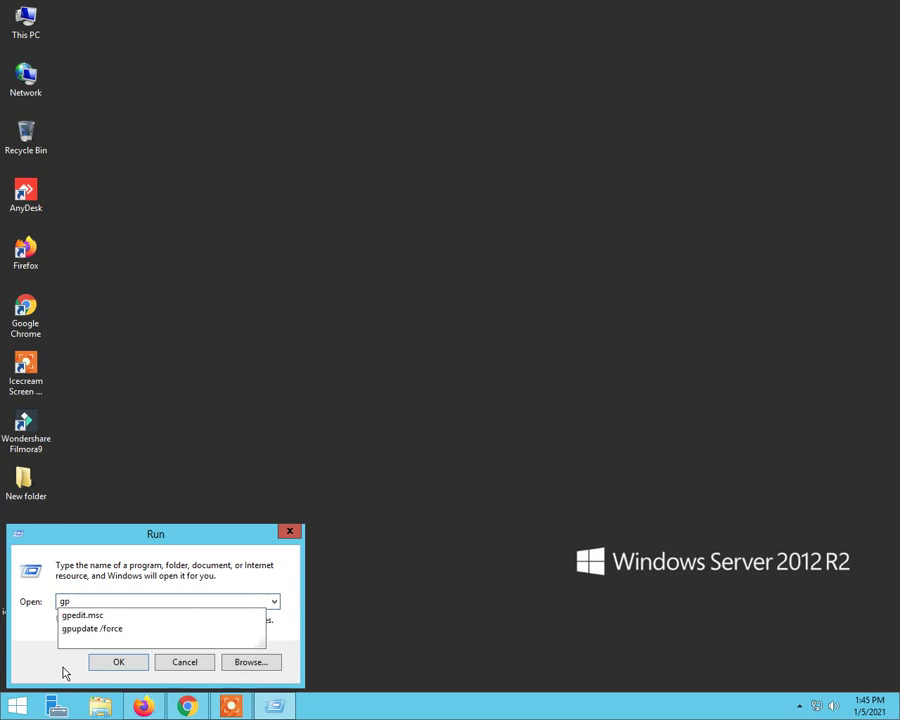
type("update")
key("Return")
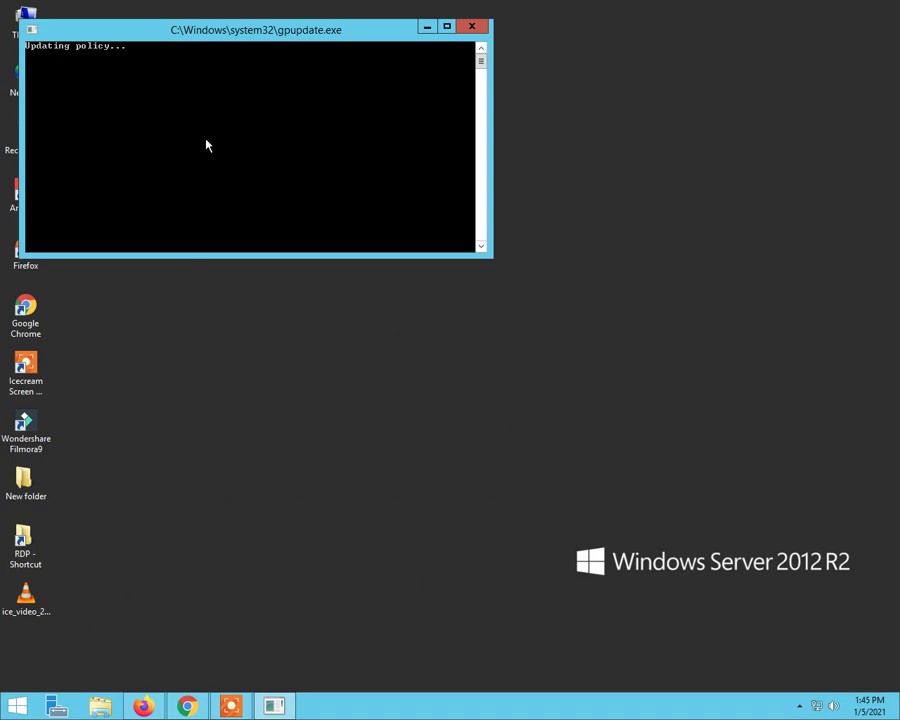
left_click_drag(143, 36, 321, 94)
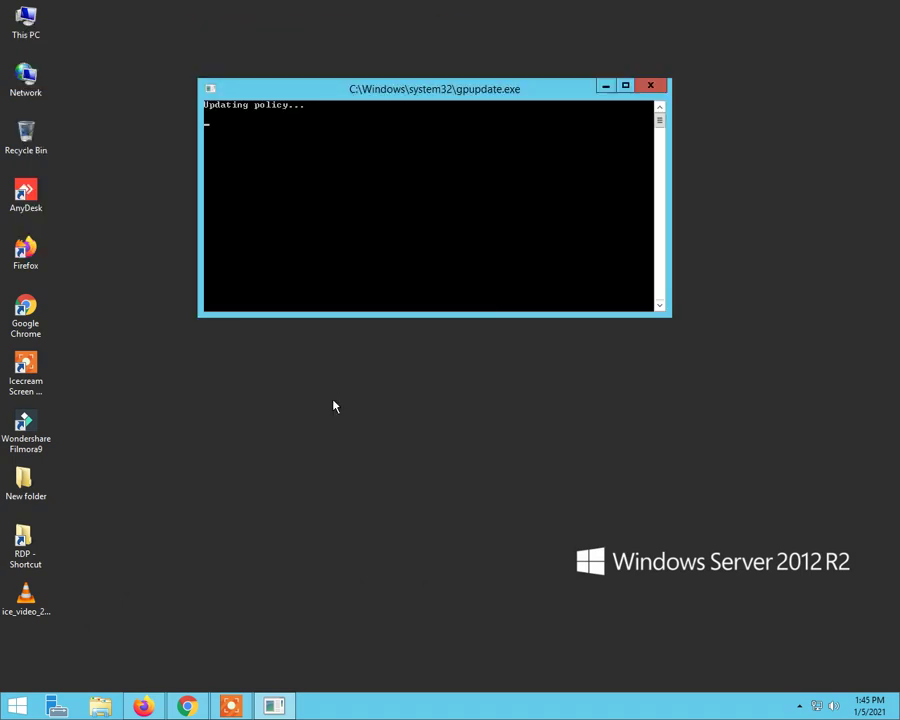
left_click(652, 89)
Run mstsc to open Remote Desktop Connection and connect to the computer 192.168.61.2
right_click(20, 705)
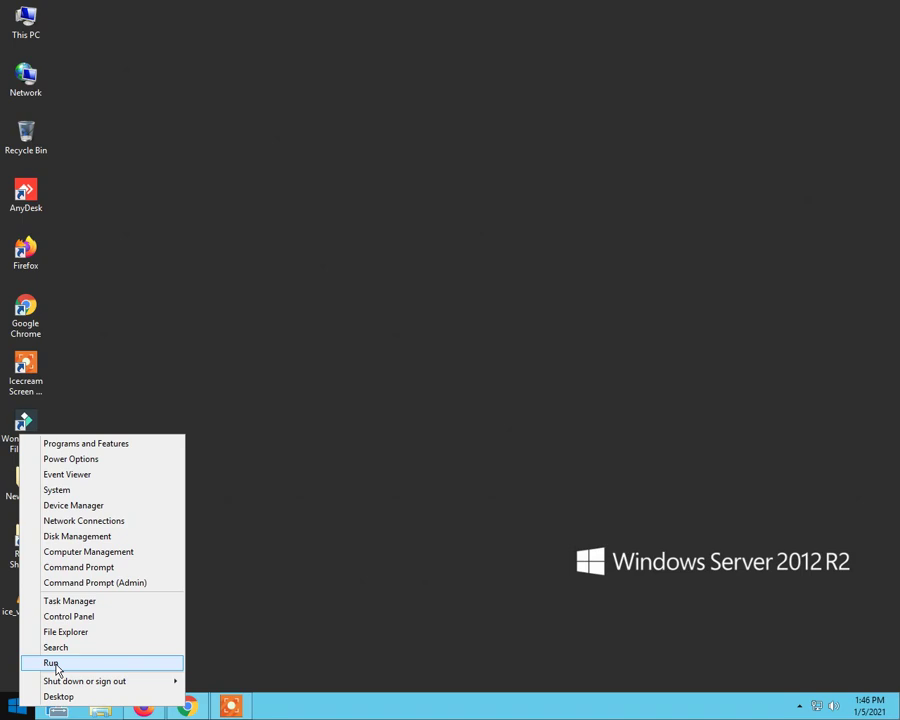
left_click(159, 663)
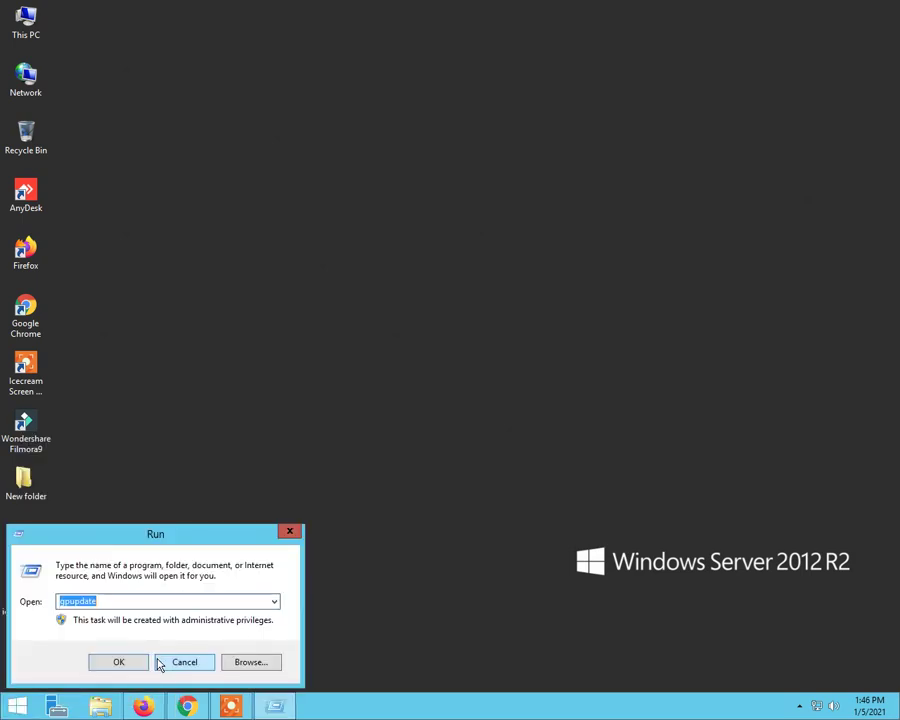
type("mstsc")
key("Return")
left_click(449, 218)
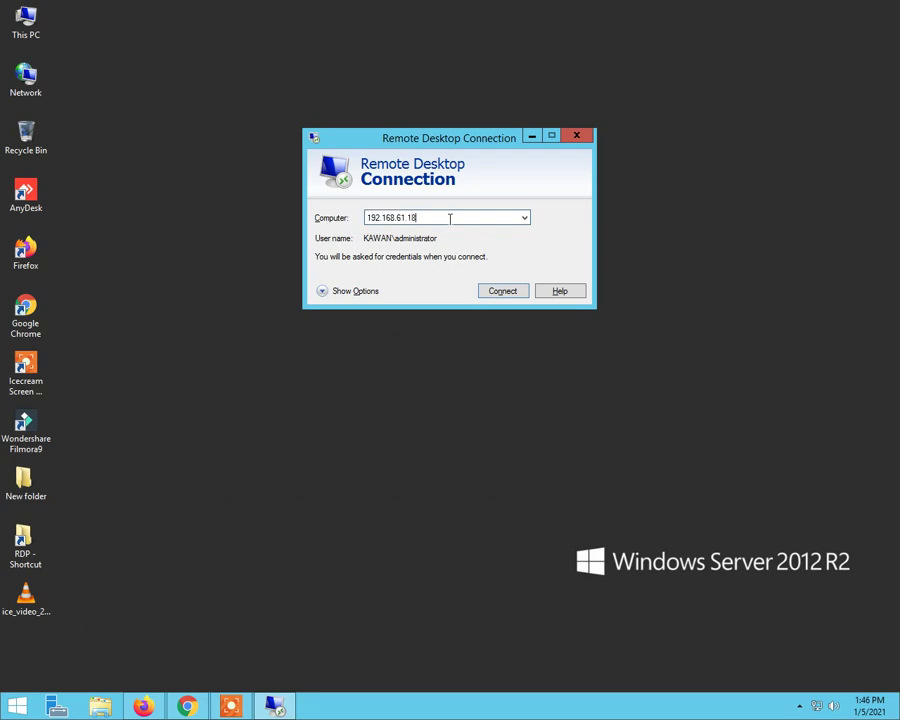
key("BackSpace")
key("BackSpace")
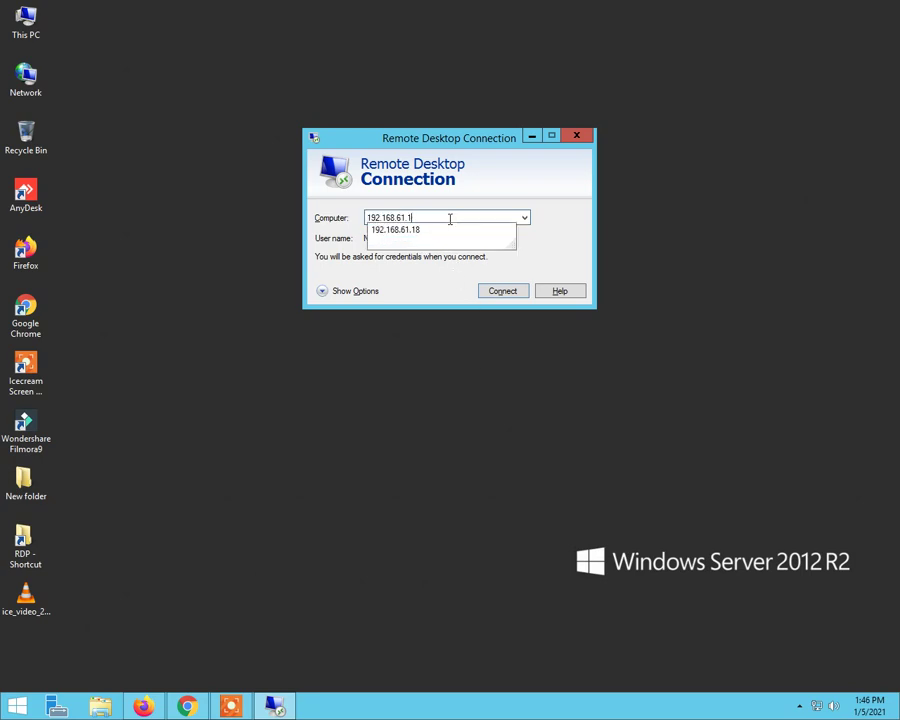
type("2")
key("Delete")
key("Return")
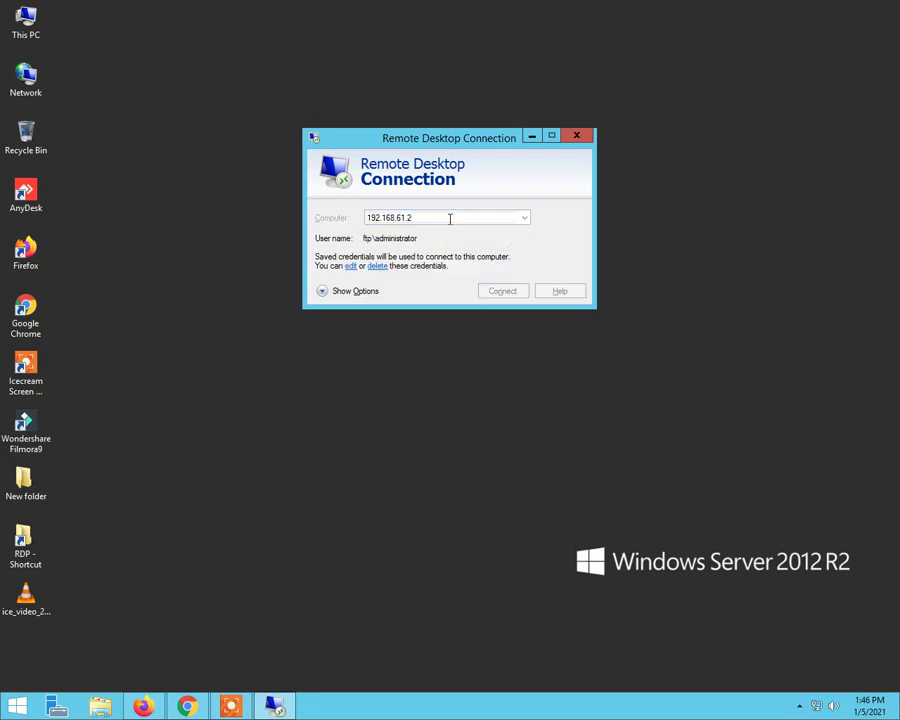
Enter the administrator account password to log on to the remote computer, and minimize the remote session
type("******")
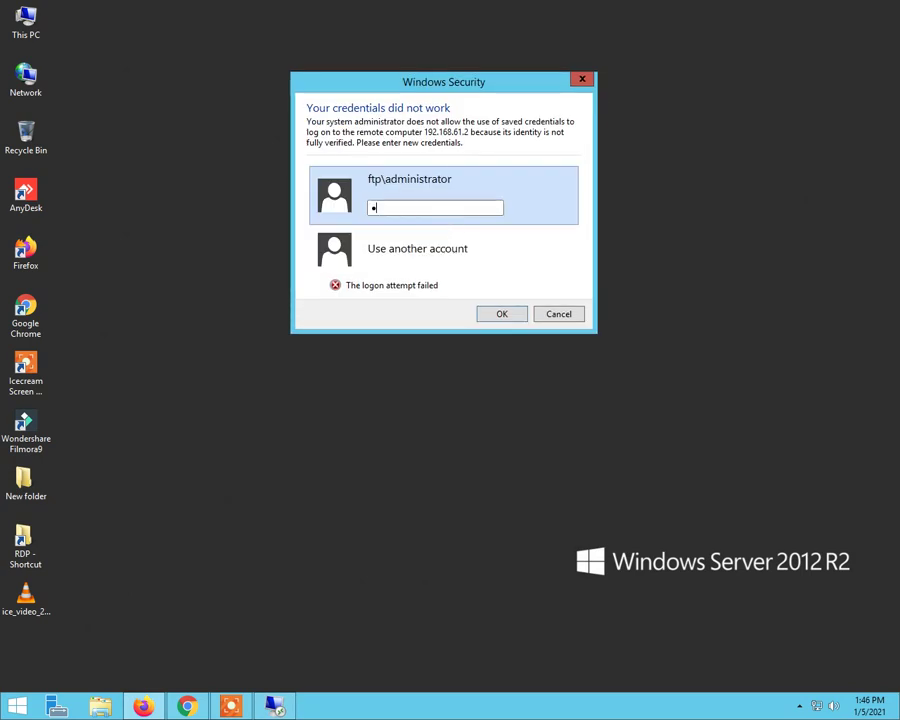
type("******")
key("Return")
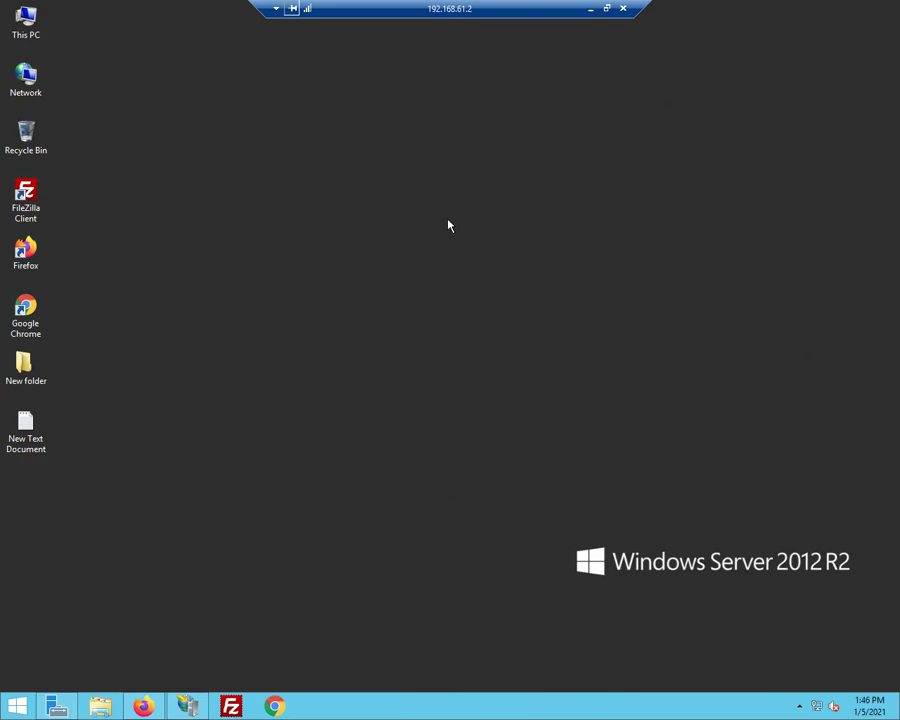
left_click(590, 8)
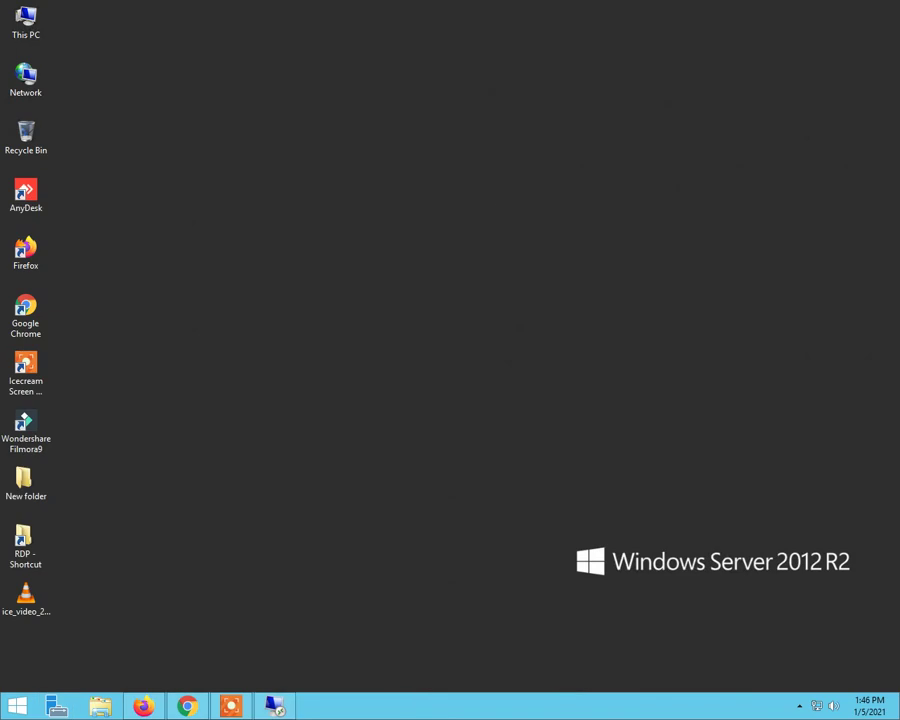